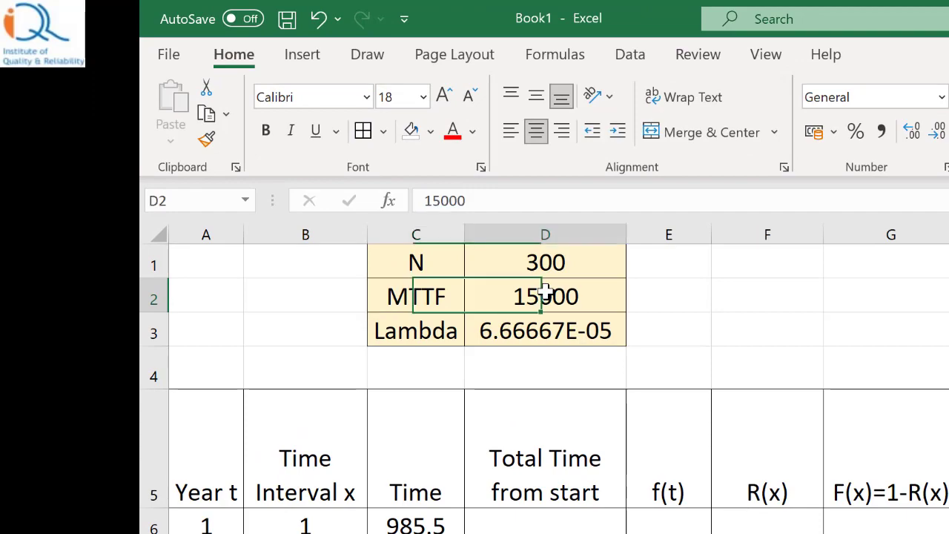
Examine the Lambda formula in D3, the list of years in column A and the first Time value in C6
{"action": "left_click", "coordinate": [455, 335]}
{"action": "left_click", "coordinate": [512, 326]}
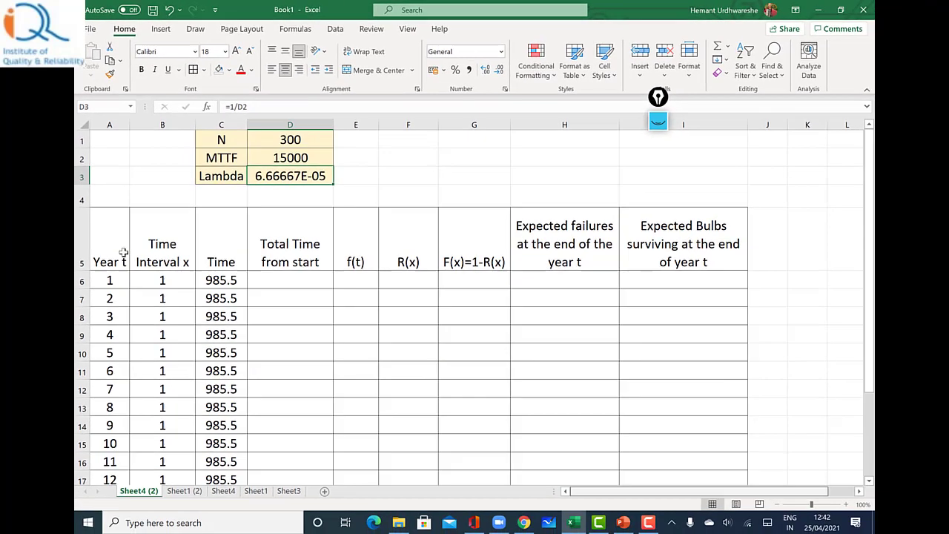
{"action": "left_click_drag", "start_coordinate": [111, 276], "coordinate": [109, 483]}
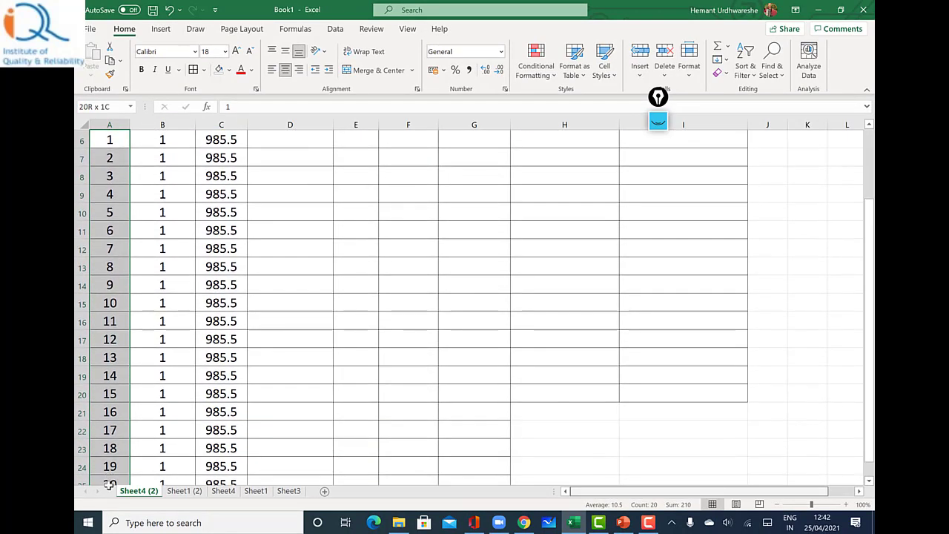
{"action": "left_click", "coordinate": [457, 279]}
{"action": "scroll", "coordinate": [458, 278], "scroll_direction": "up", "scroll_amount": 2}
{"action": "left_click", "coordinate": [236, 275]}
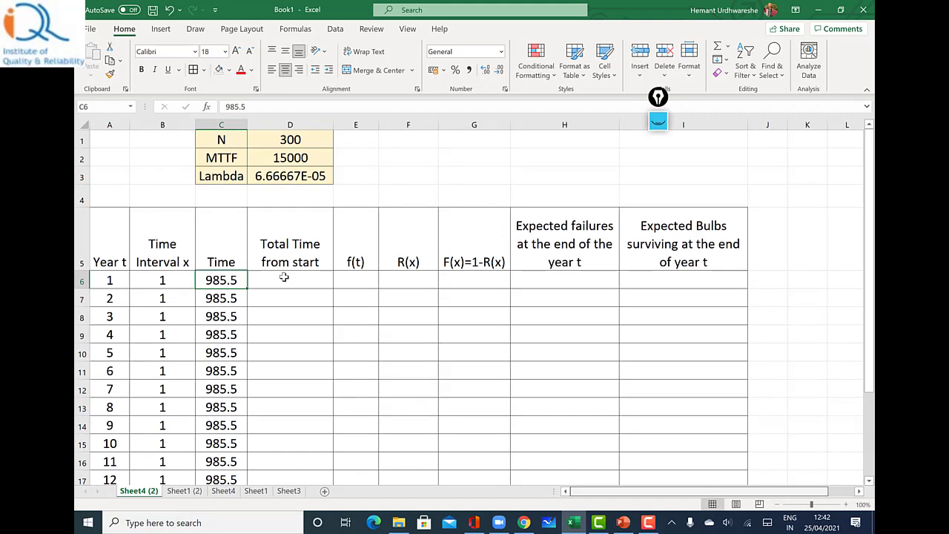
Enter =C6 in D6 as the total time from start for year 1
{"action": "left_click", "coordinate": [284, 276]}
{"action": "type", "text": "="}
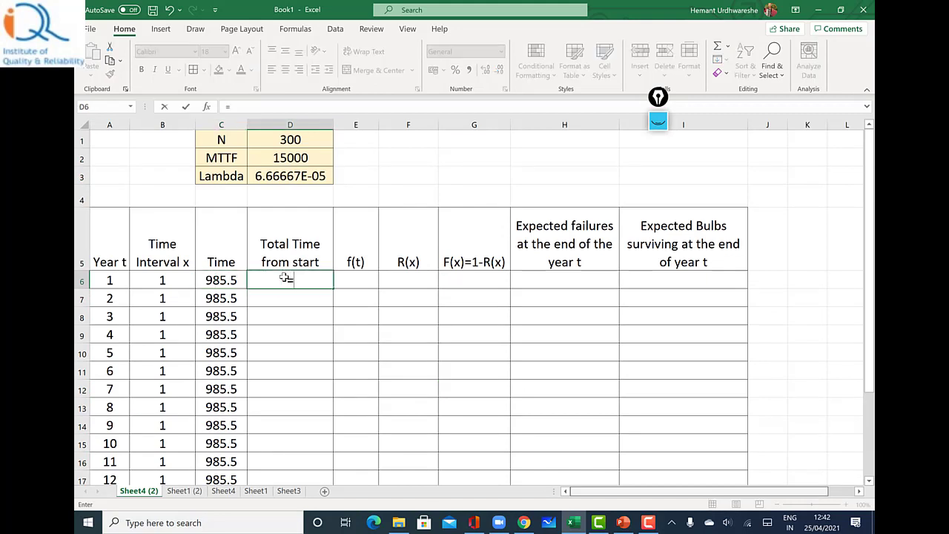
{"action": "key", "text": "Left"}
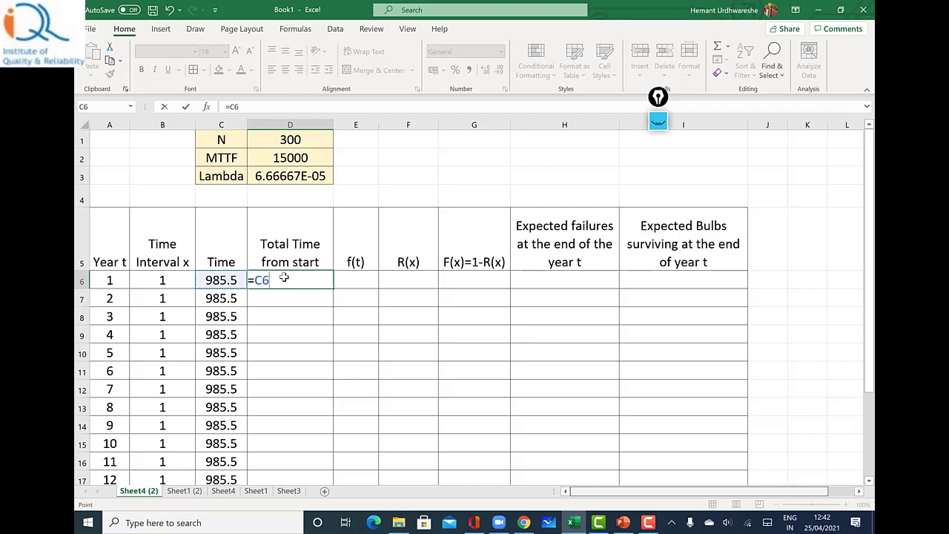
{"action": "key", "text": "Return"}
Enter the cumulative formula =D6+C7 in D7 and fill it down the Total Time from start column
{"action": "type", "text": "="}
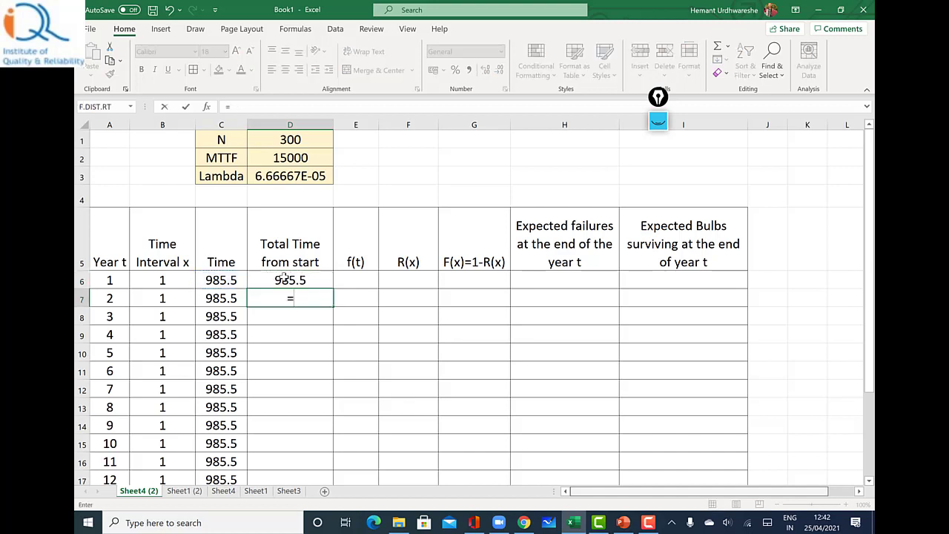
{"action": "key", "text": "Up"}
{"action": "type", "text": "+"}
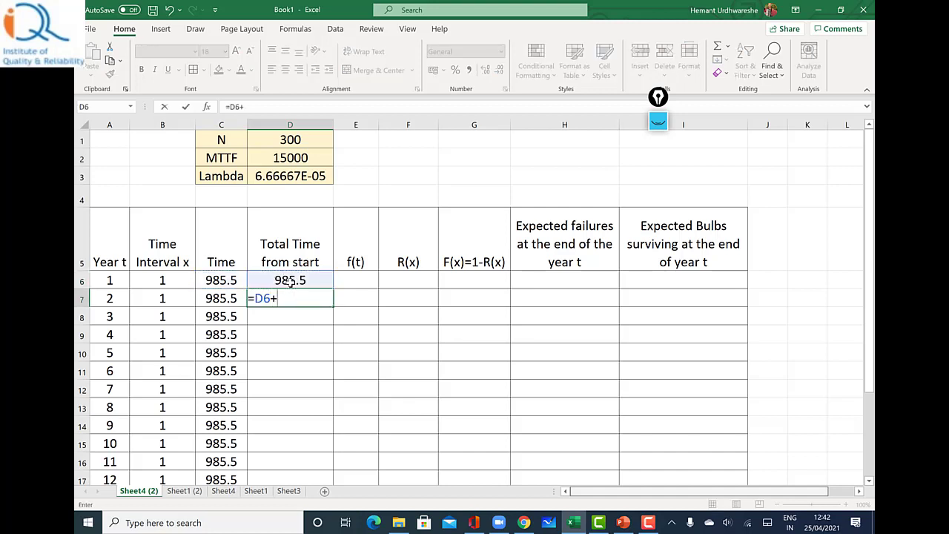
{"action": "left_click", "coordinate": [232, 301]}
{"action": "key", "text": "Return"}
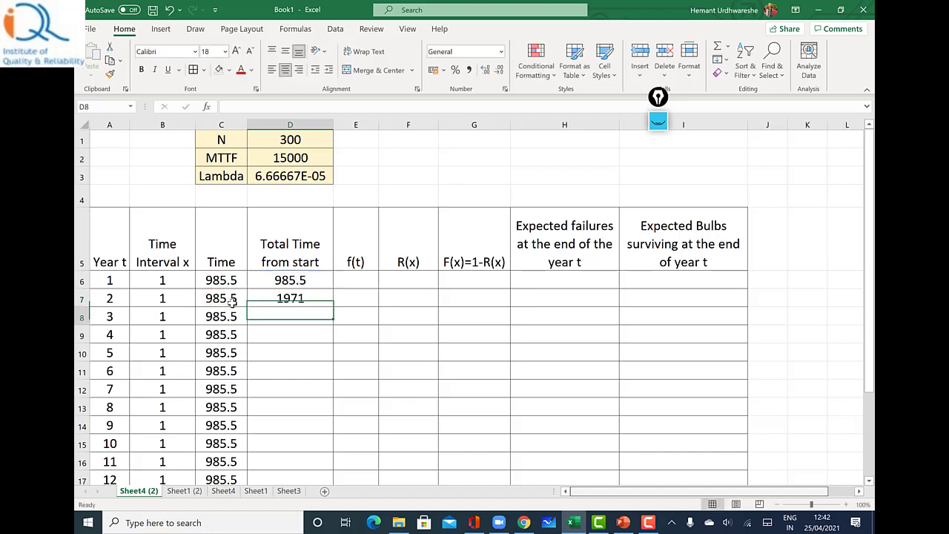
{"action": "left_click", "coordinate": [327, 298]}
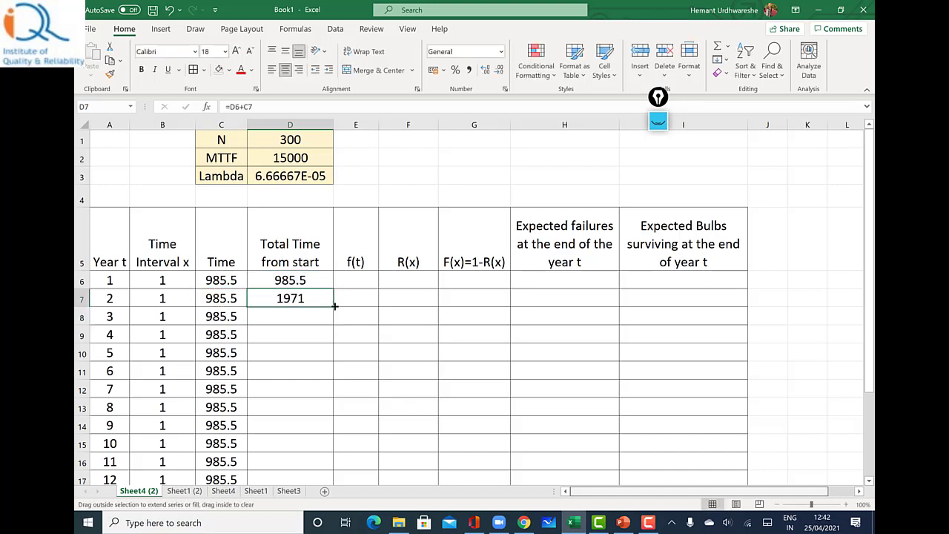
{"action": "double_click", "coordinate": [334, 307]}
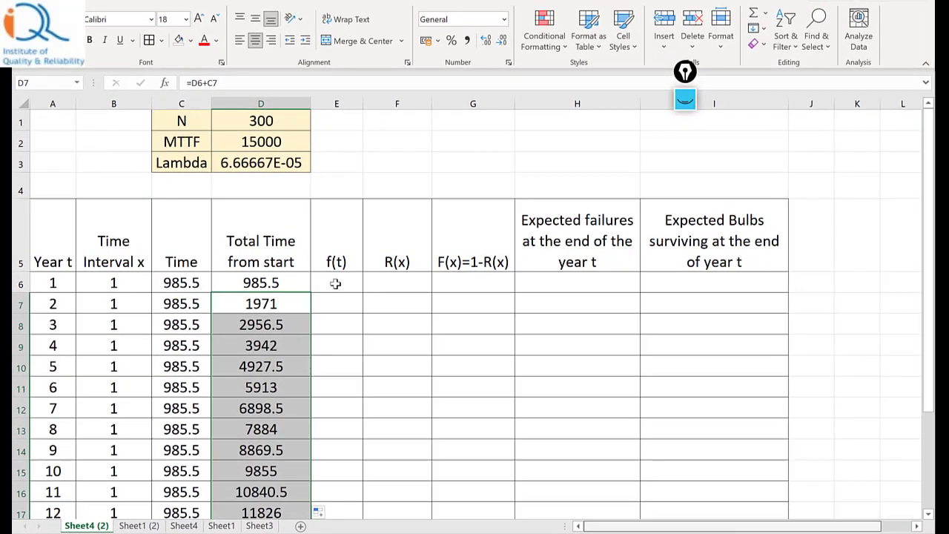
Enter the f(t) formula =$D$3*EXP((-$D$3*D6)) in E6, with absolute references to Lambda
{"action": "left_click", "coordinate": [354, 280]}
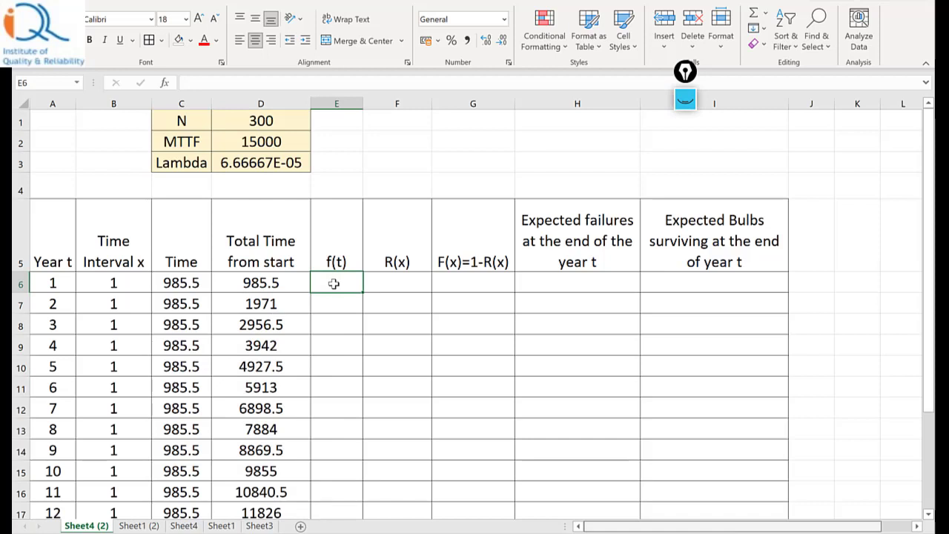
{"action": "type", "text": "="}
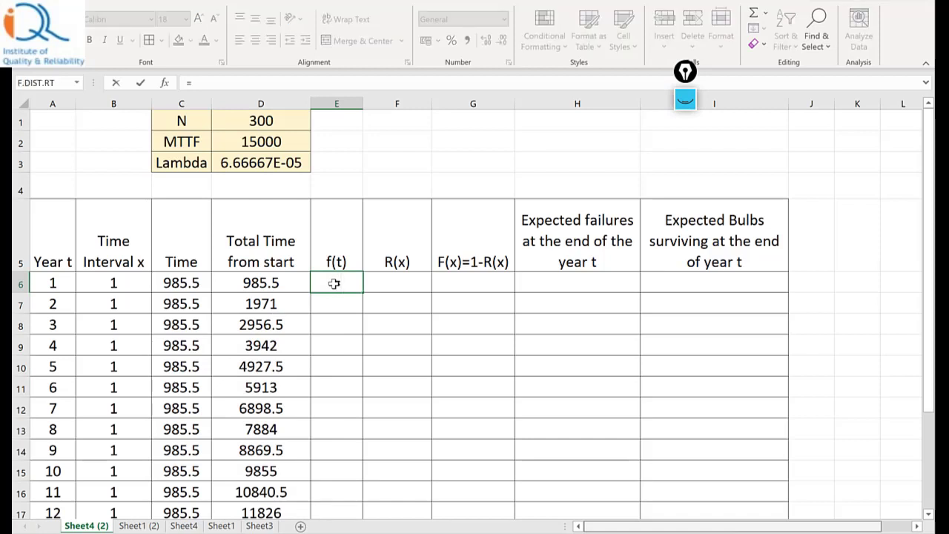
{"action": "left_click", "coordinate": [265, 163]}
{"action": "left_click", "coordinate": [195, 82]}
{"action": "type", "text": "$3"}
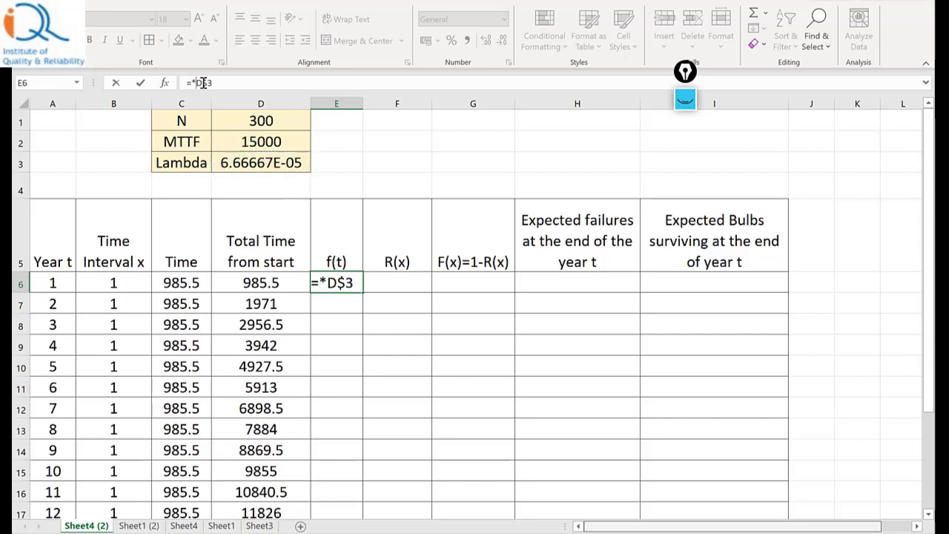
{"action": "key", "text": "Left"}
{"action": "key", "text": "Left"}
{"action": "type", "text": "$3"}
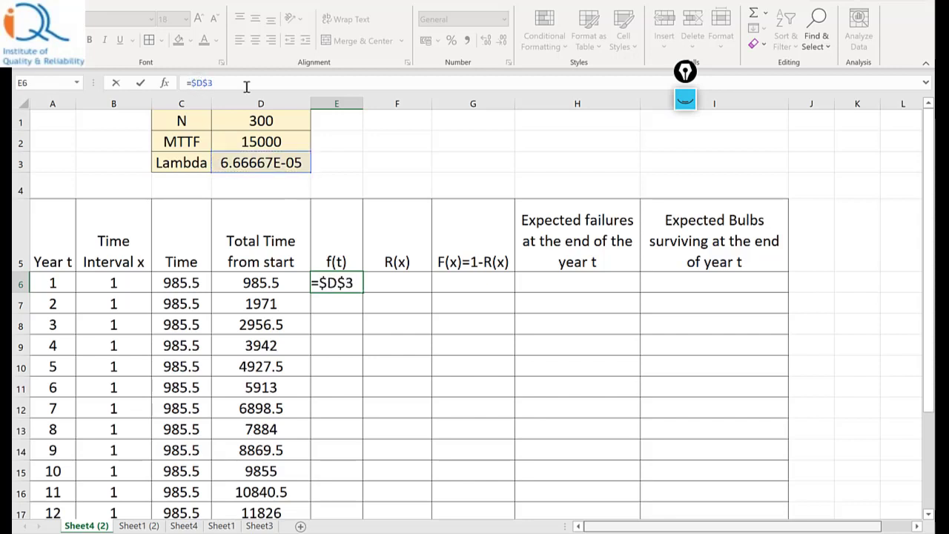
{"action": "type", "text": "*exp("}
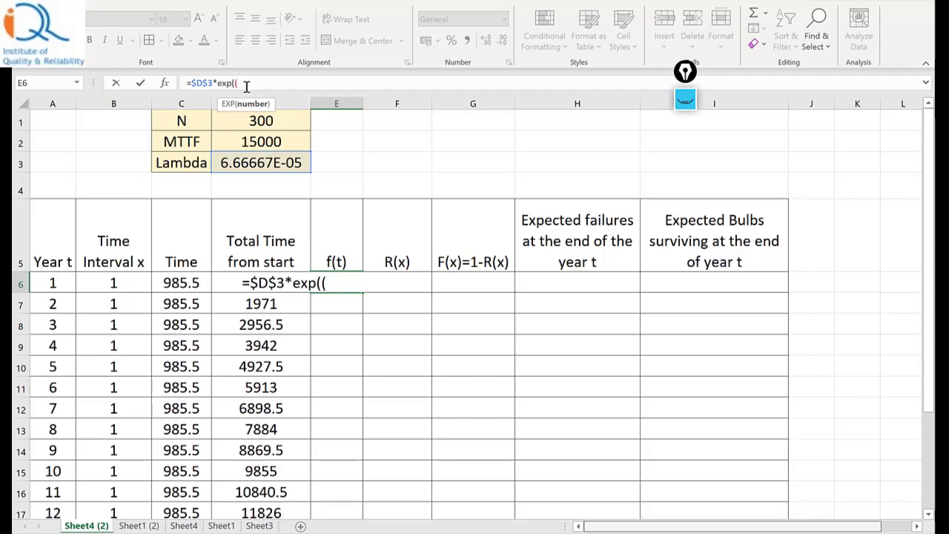
{"action": "type", "text": "(-$d$3"}
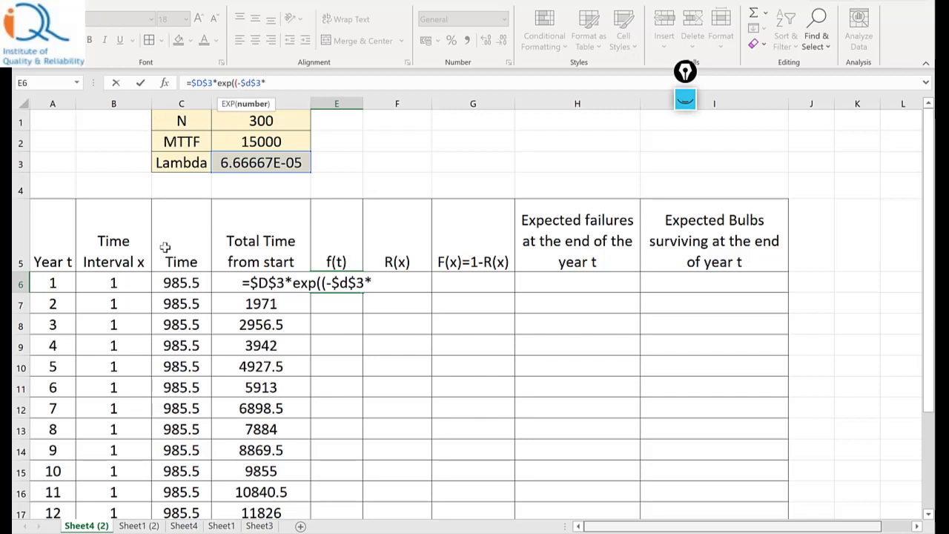
{"action": "type", "text": "*d"}
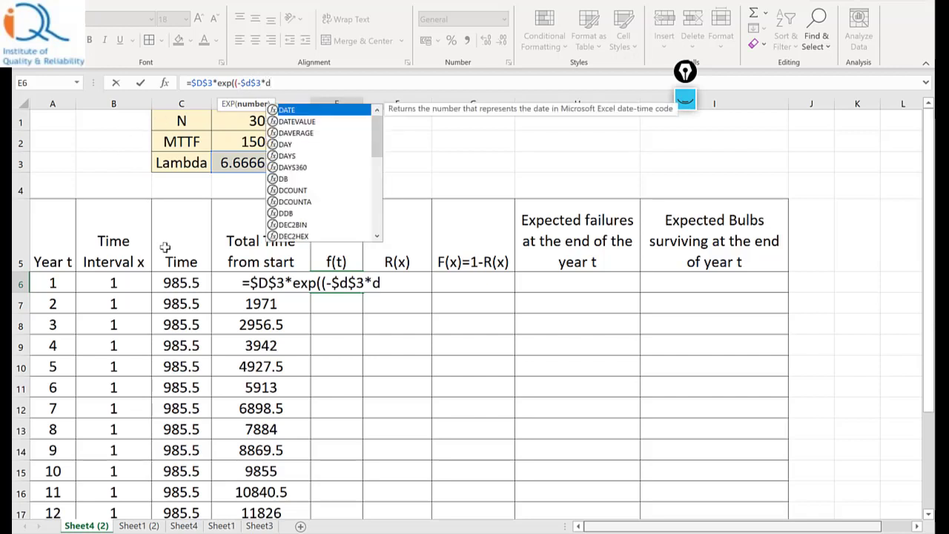
{"action": "type", "text": "6))"}
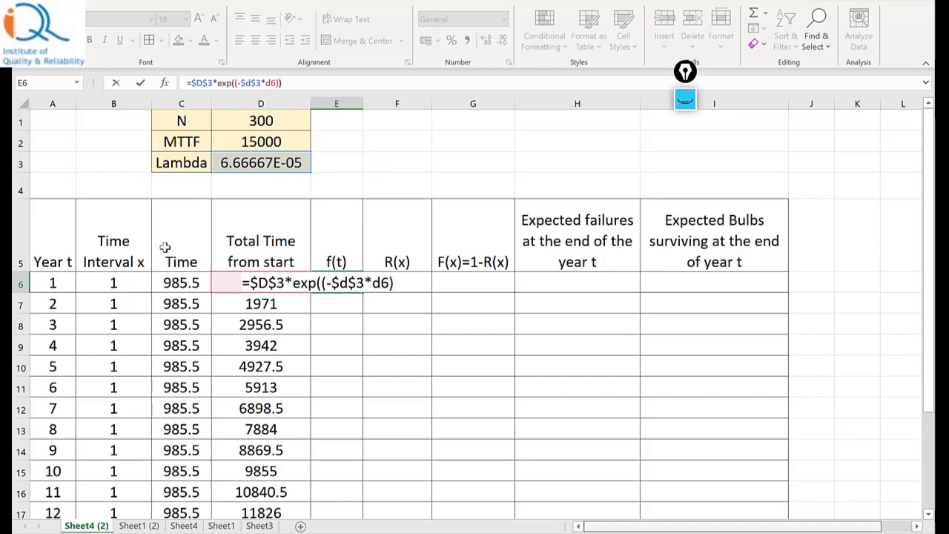
{"action": "key", "text": "Return"}
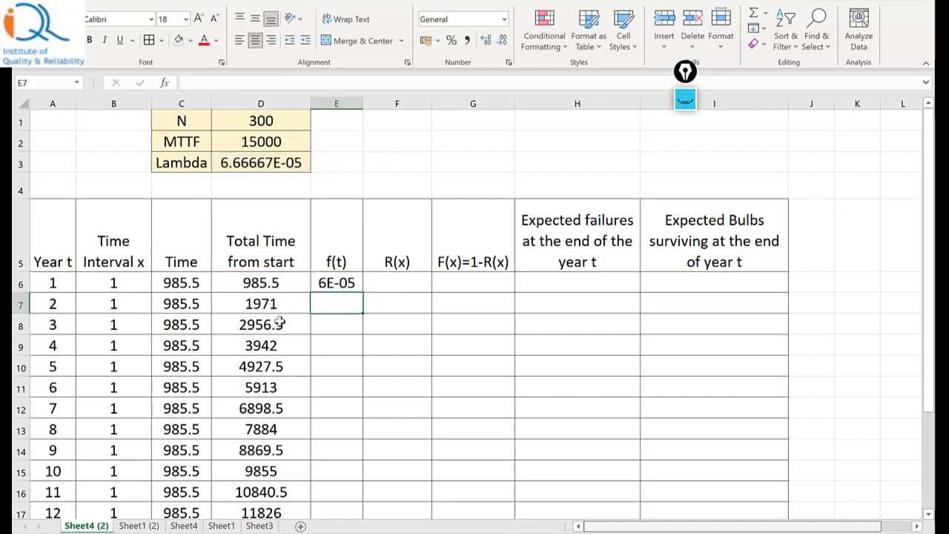
Change the column header in F5 to R(t)
{"action": "left_click", "coordinate": [409, 279]}
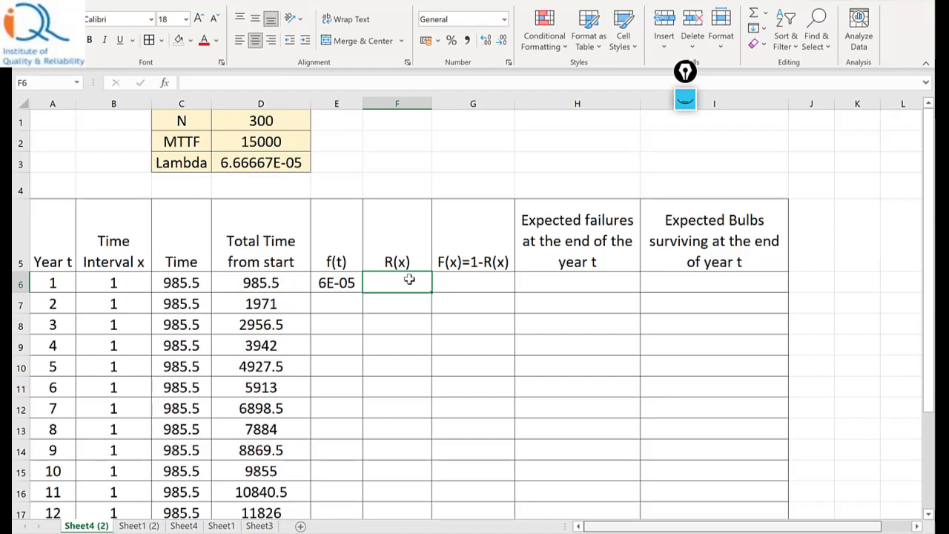
{"action": "double_click", "coordinate": [399, 261]}
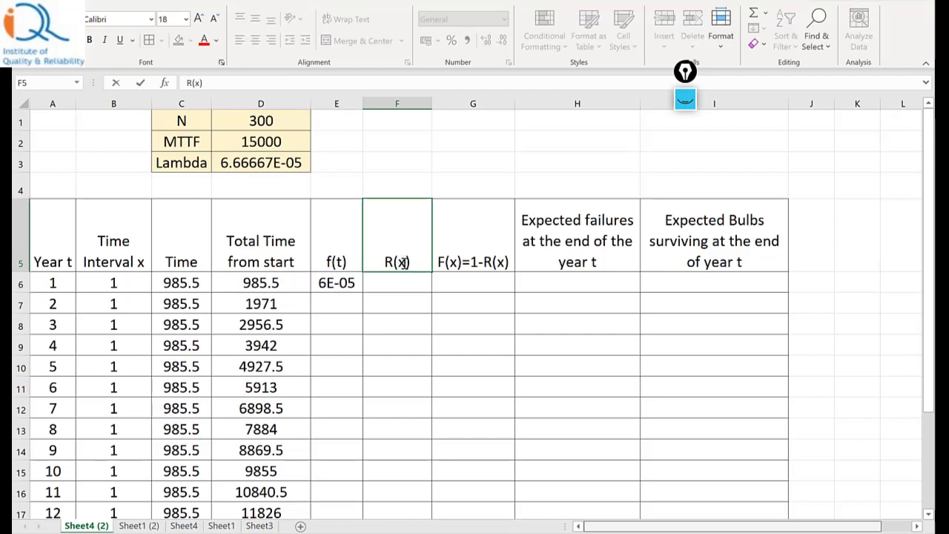
{"action": "key", "text": "BackSpace"}
{"action": "type", "text": "t"}
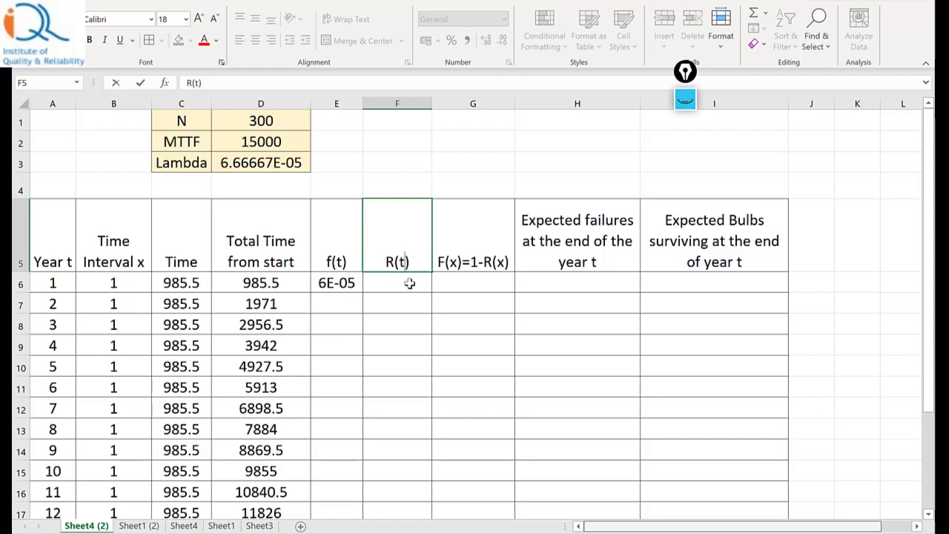
{"action": "key", "text": "Return"}
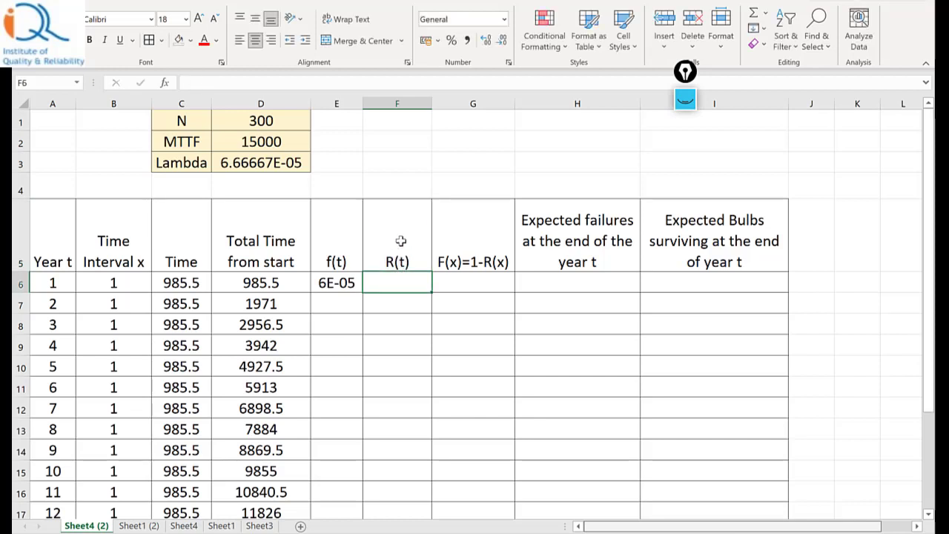
Change the column header in G5 to F(t)=1-R(t)
{"action": "double_click", "coordinate": [484, 262]}
{"action": "double_click", "coordinate": [448, 262]}
{"action": "type", "text": "t"}
{"action": "left_click", "coordinate": [466, 301]}
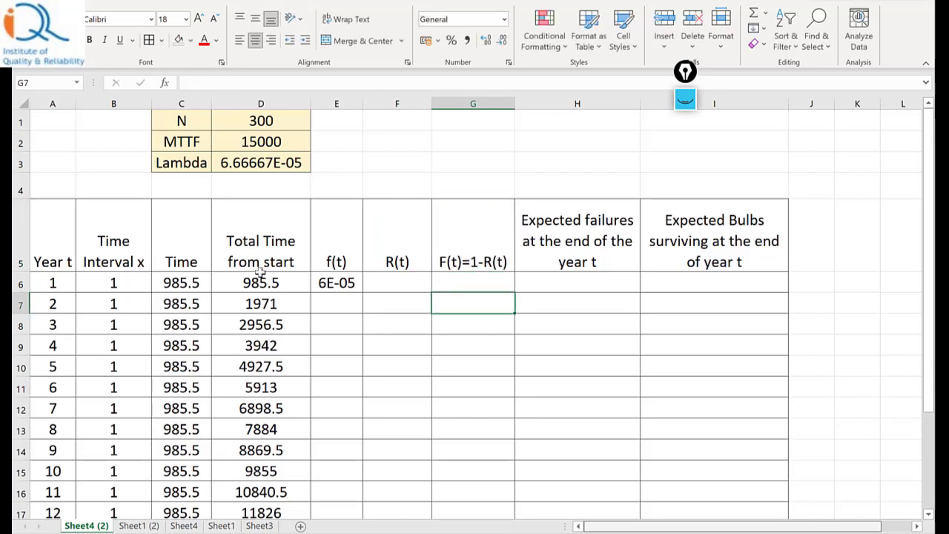
Fill the f(t) formula from E6 down the column for the remaining years
{"action": "left_click_drag", "start_coordinate": [291, 283], "coordinate": [292, 508]}
{"action": "left_click", "coordinate": [339, 285]}
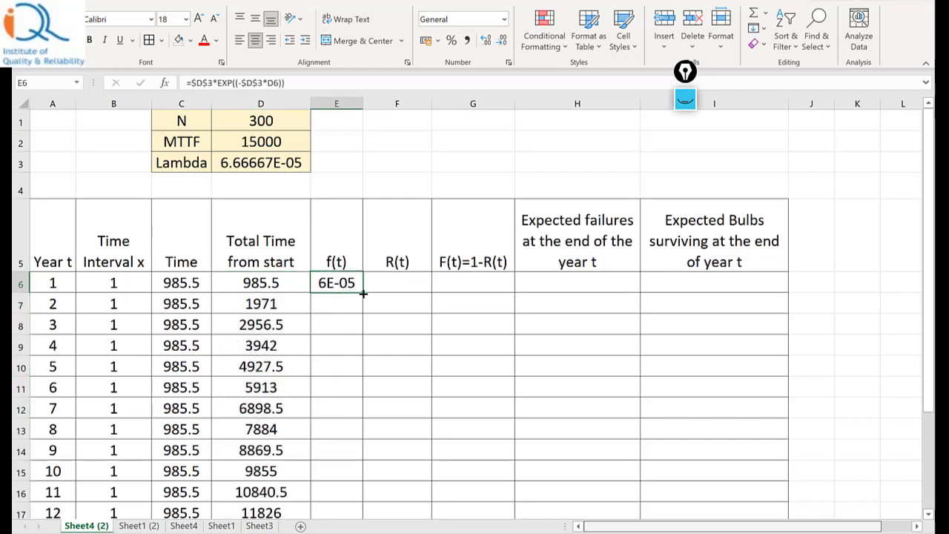
{"action": "double_click", "coordinate": [363, 294]}
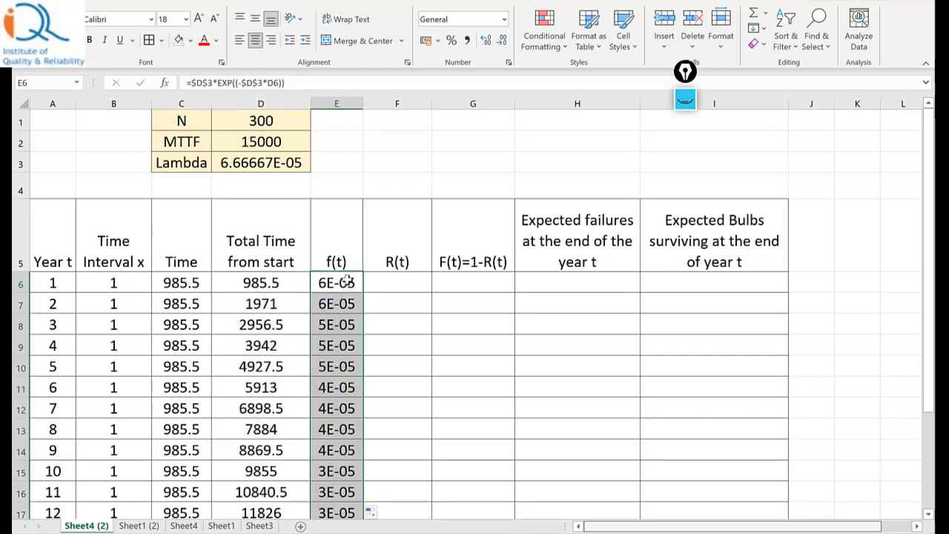
Enter the reliability formula =EXP(-$D$3*D6) in F6 and fill it down the R(t) column
{"action": "left_click", "coordinate": [409, 279]}
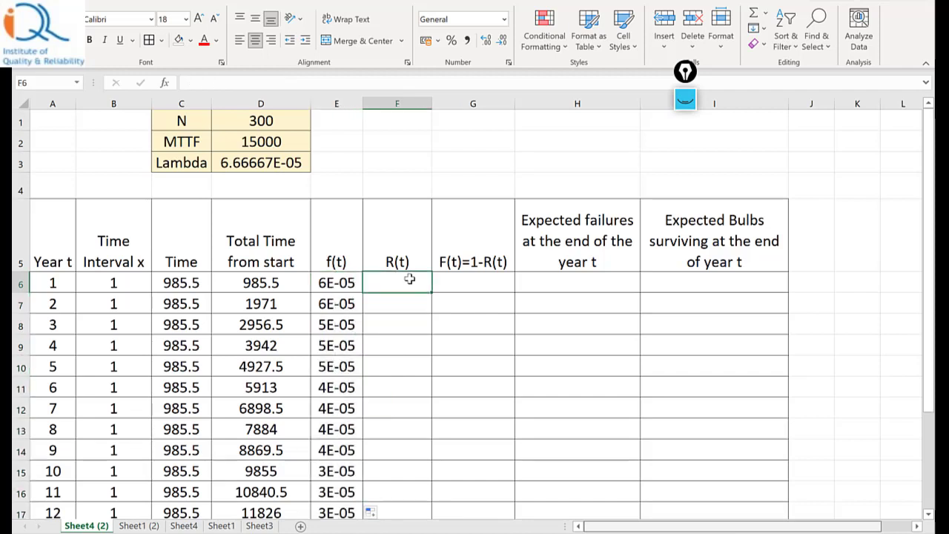
{"action": "type", "text": "=exp(-"}
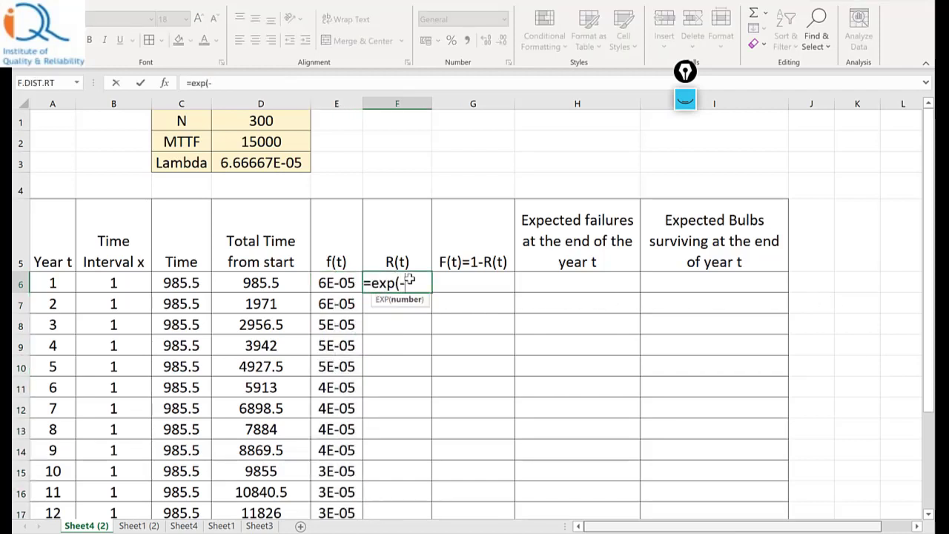
{"action": "type", "text": "$d"}
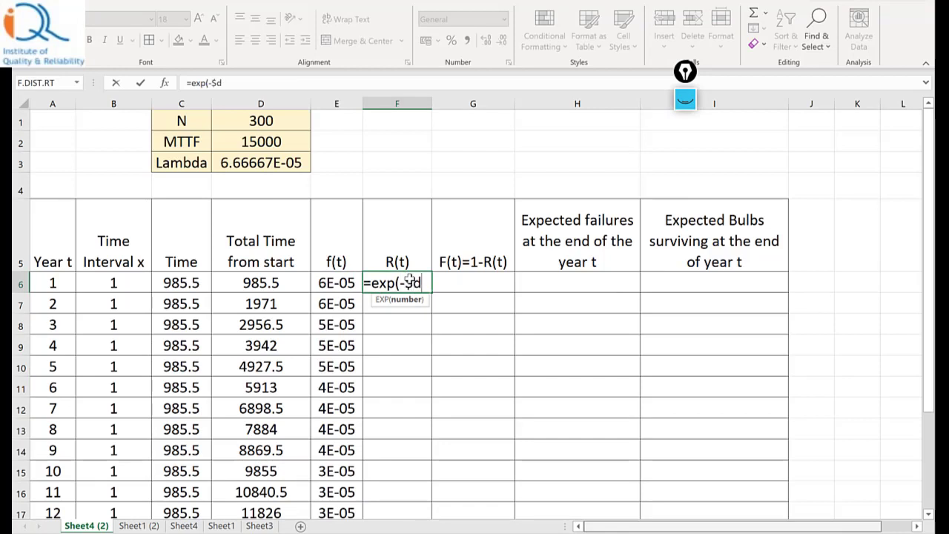
{"action": "type", "text": "$3"}
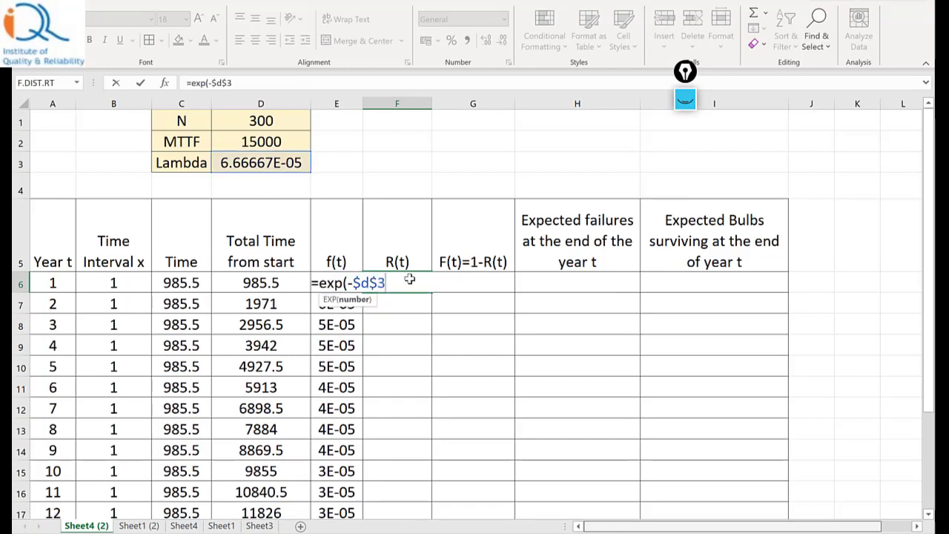
{"action": "type", "text": "*"}
{"action": "left_click", "coordinate": [284, 286]}
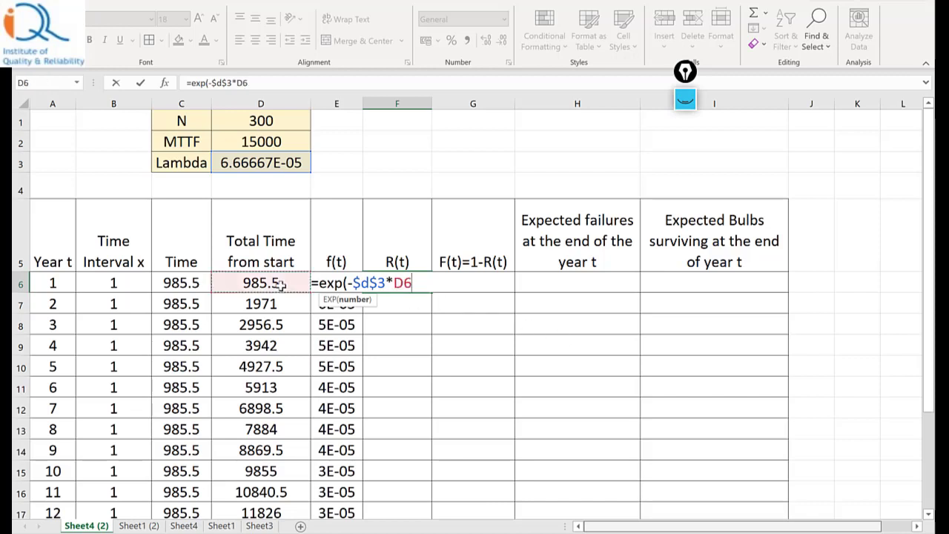
{"action": "key", "text": "ctrl+Return"}
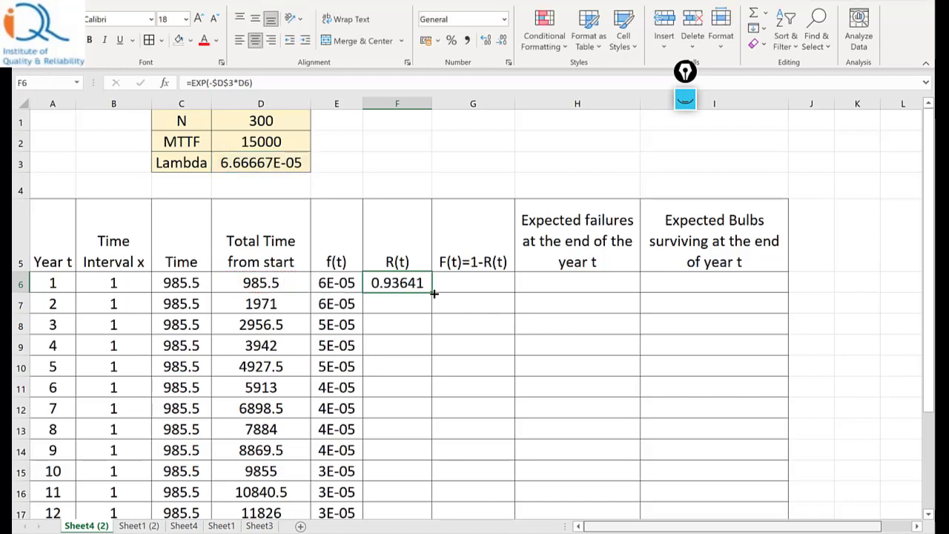
{"action": "double_click", "coordinate": [432, 295]}
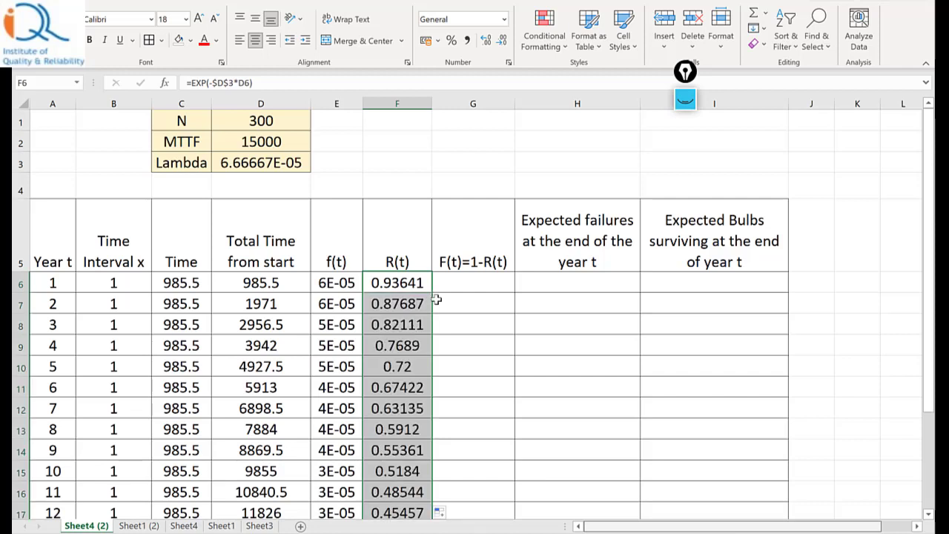
Enter the formula =1-F6 in G6 and fill it down the F(t) column
{"action": "left_click", "coordinate": [478, 286]}
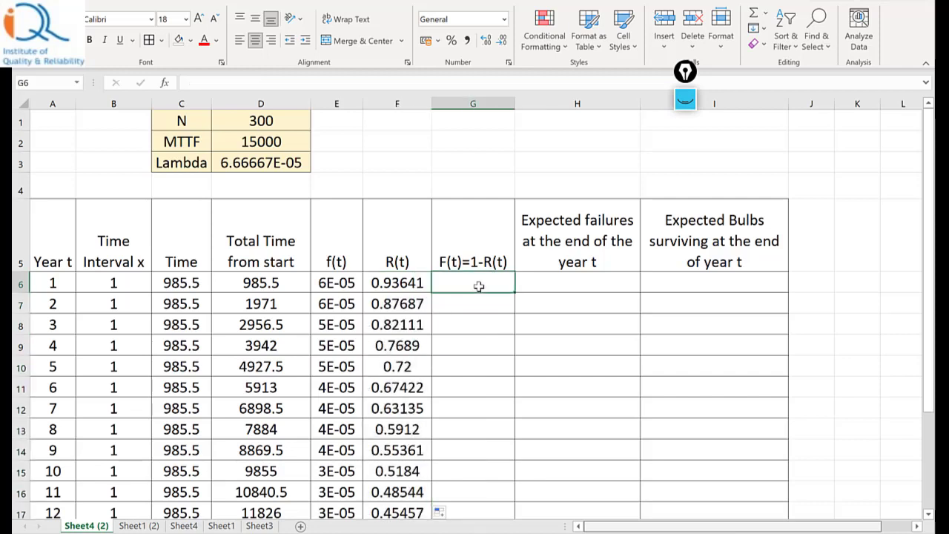
{"action": "type", "text": "=1"}
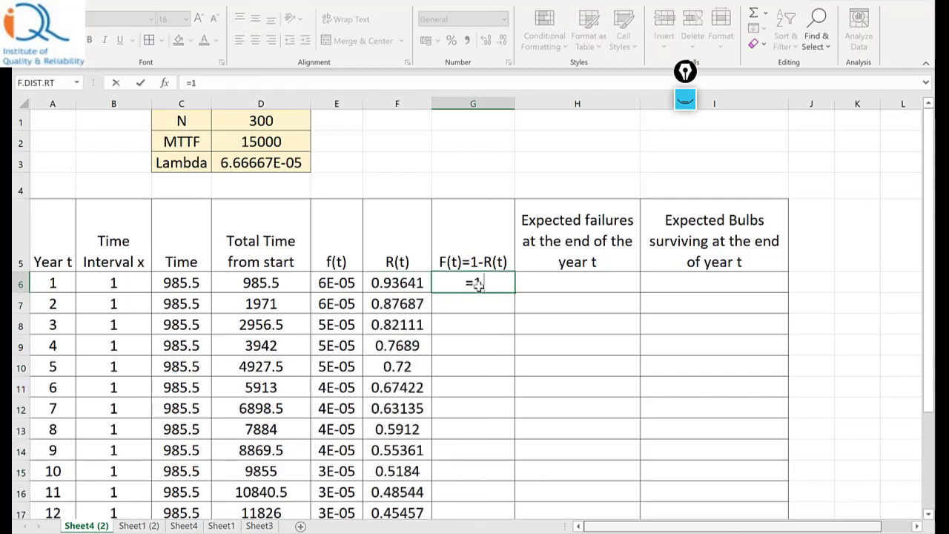
{"action": "type", "text": "-"}
{"action": "left_click", "coordinate": [413, 283]}
{"action": "key", "text": "Return"}
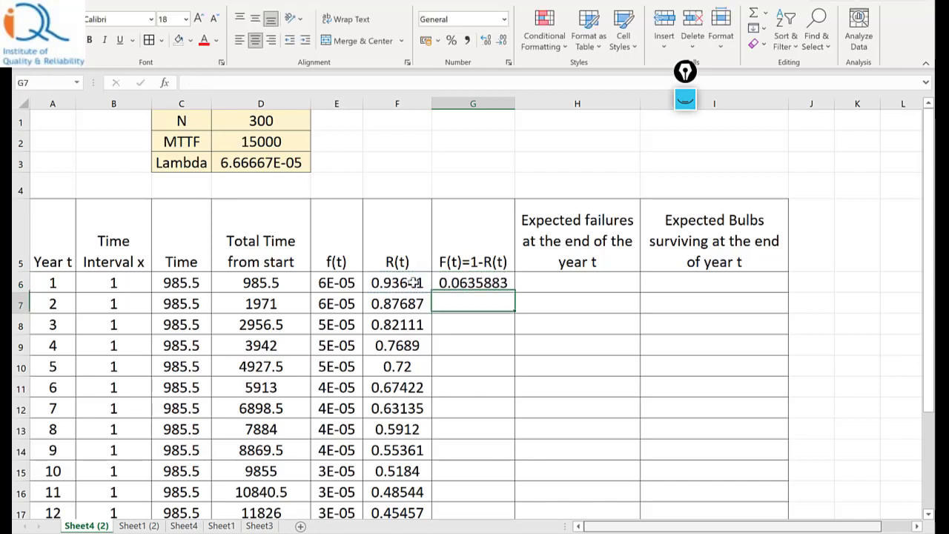
{"action": "left_click", "coordinate": [480, 279]}
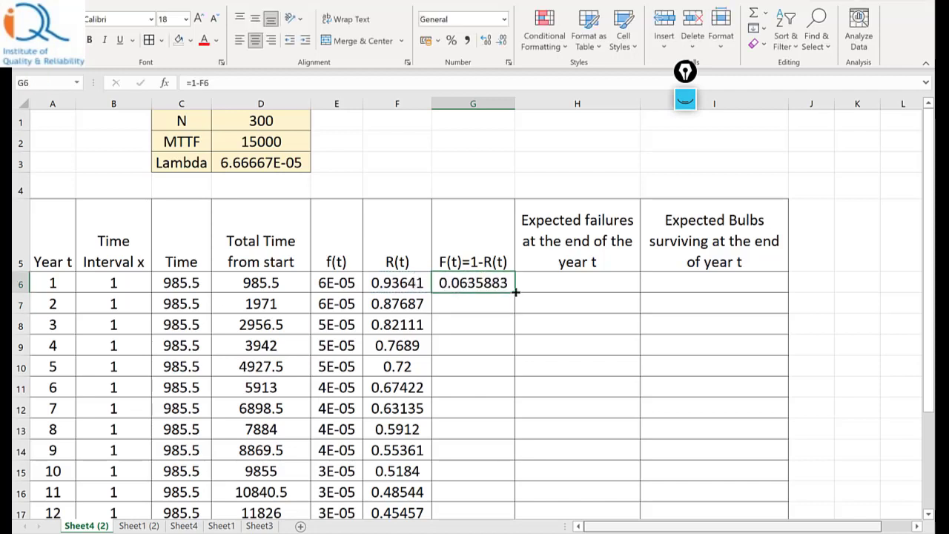
{"action": "double_click", "coordinate": [516, 292]}
Enter the year 1 expected failures formula =G6*D1 in H6
{"action": "left_click", "coordinate": [604, 283]}
{"action": "type", "text": "="}
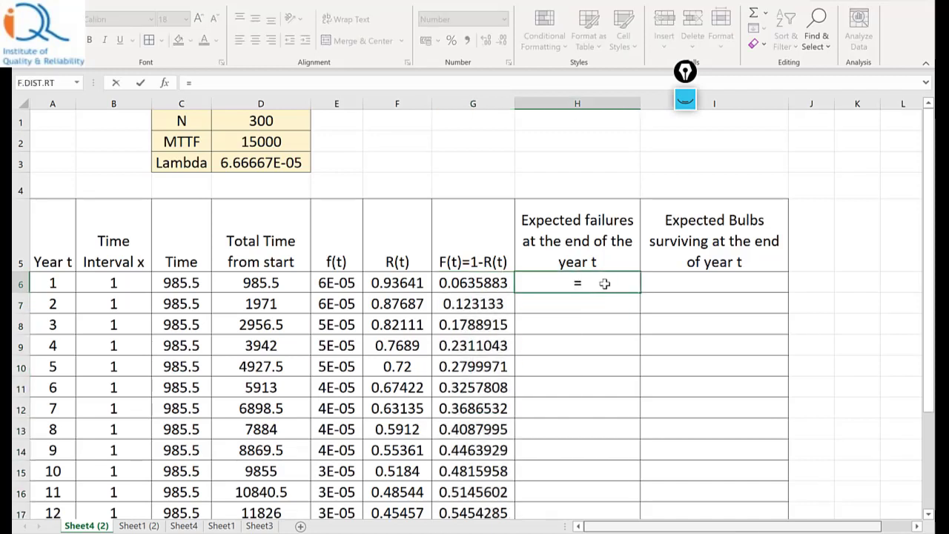
{"action": "left_click", "coordinate": [495, 284]}
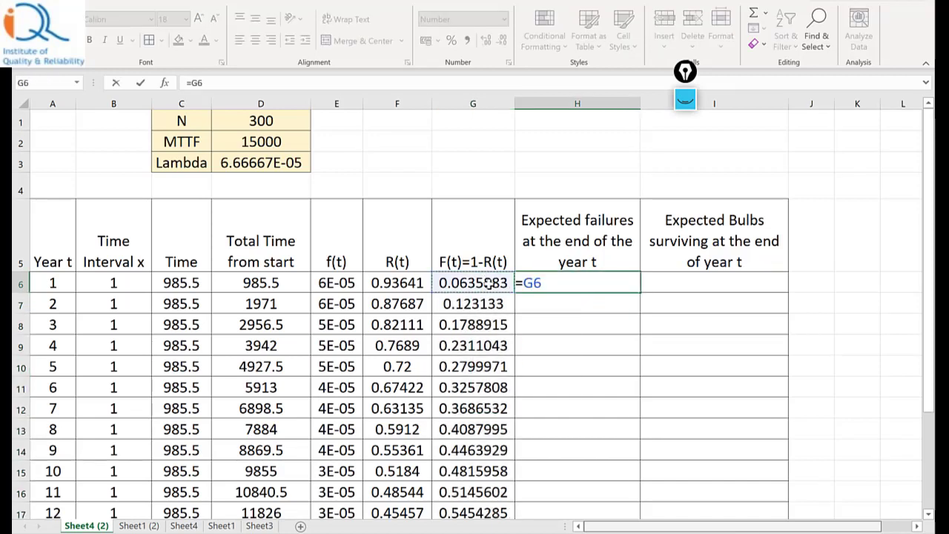
{"action": "type", "text": "*"}
{"action": "left_click", "coordinate": [269, 121]}
{"action": "key", "text": "Return"}
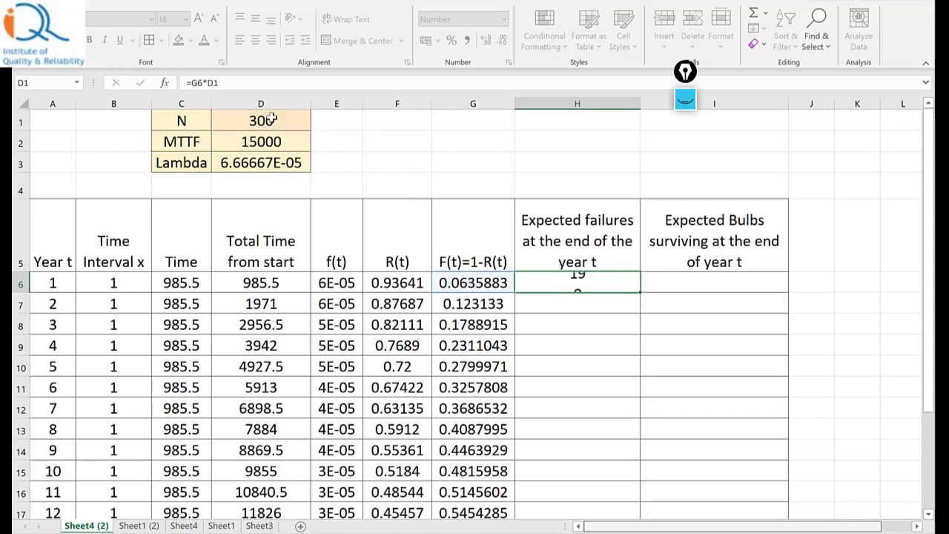
Enter the year 1 surviving bulbs formula =300-H6 in I6
{"action": "left_click", "coordinate": [753, 284]}
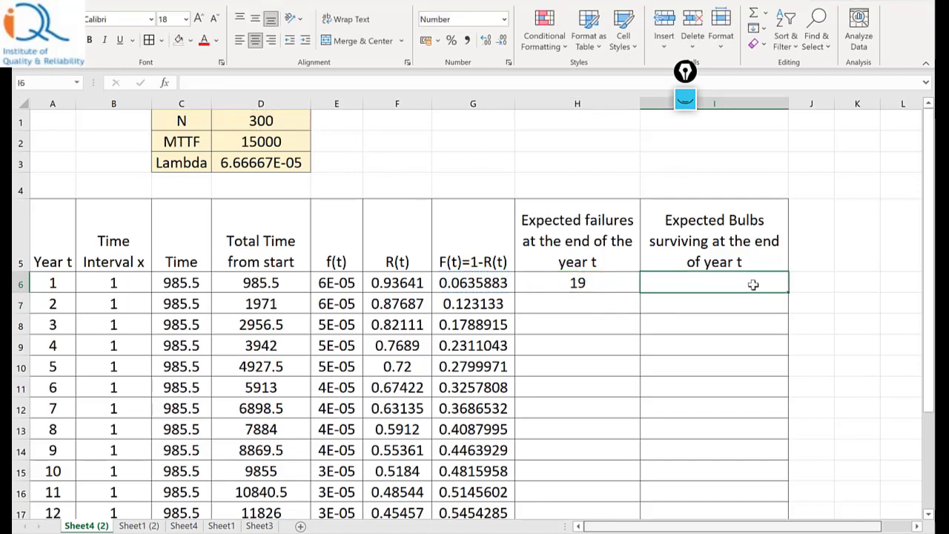
{"action": "type", "text": "="}
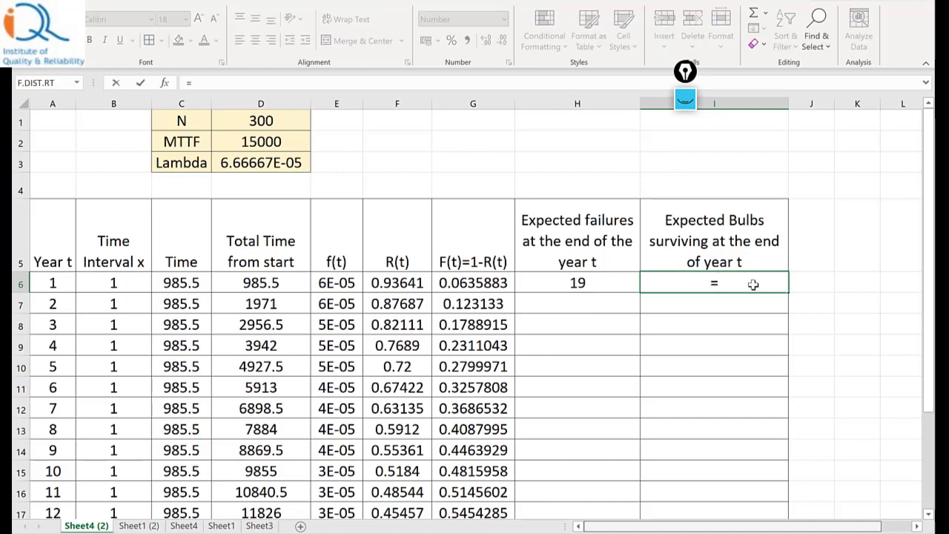
{"action": "type", "text": "300-"}
{"action": "left_click", "coordinate": [624, 281]}
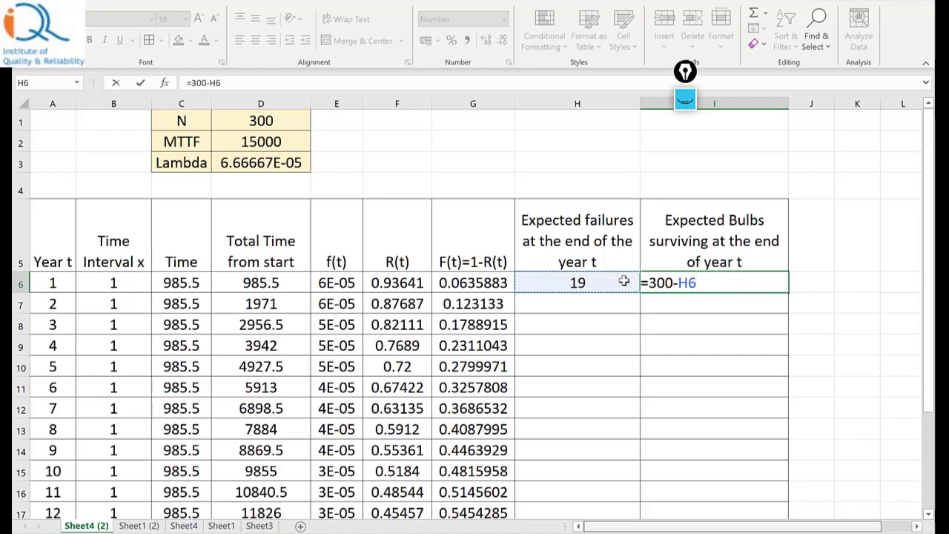
{"action": "key", "text": "Return"}
Enter =300*G7 in H7 and fill it down the expected failures column through year 20
{"action": "left_click", "coordinate": [605, 308]}
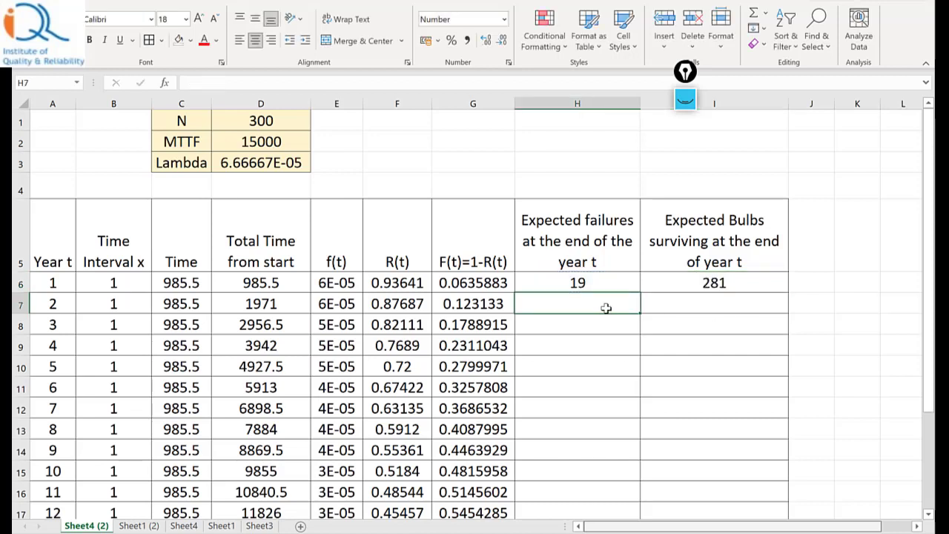
{"action": "type", "text": "="}
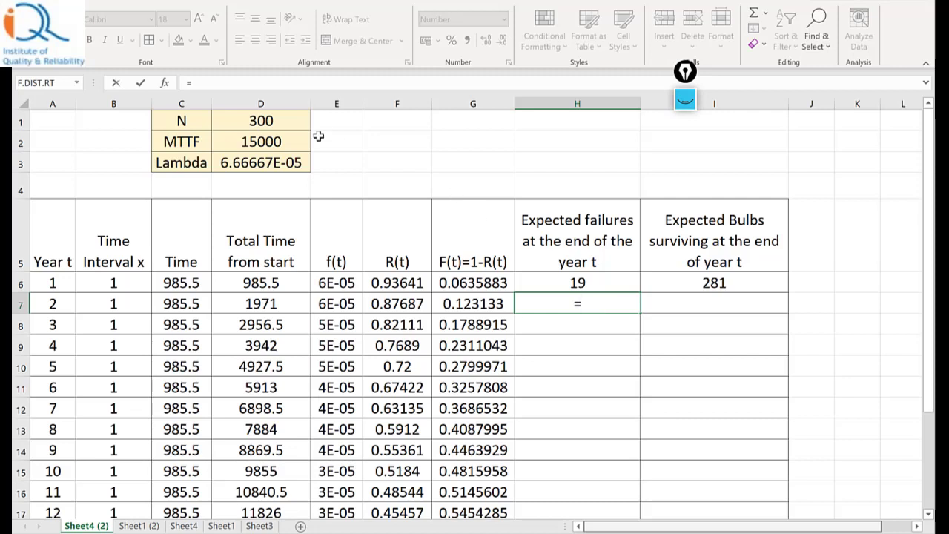
{"action": "type", "text": "300*"}
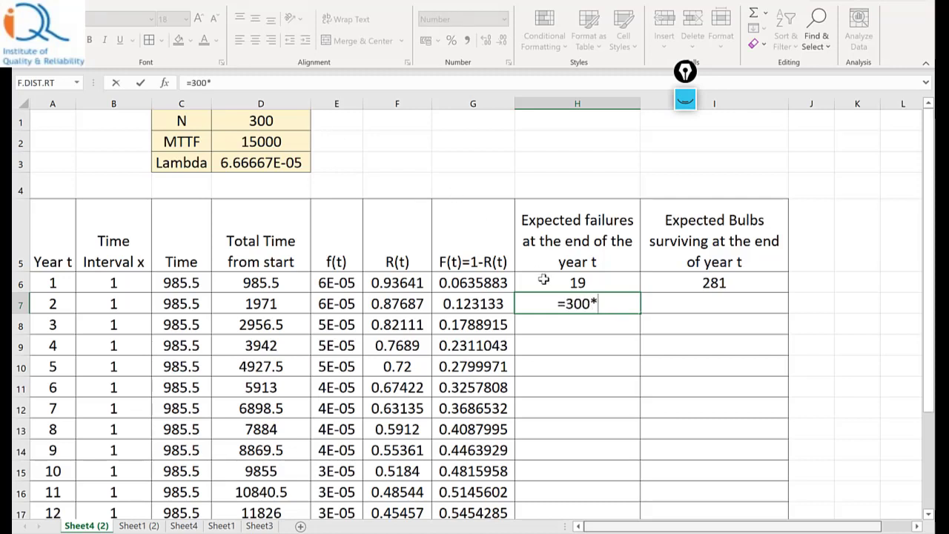
{"action": "left_click", "coordinate": [478, 304]}
{"action": "key", "text": "Return"}
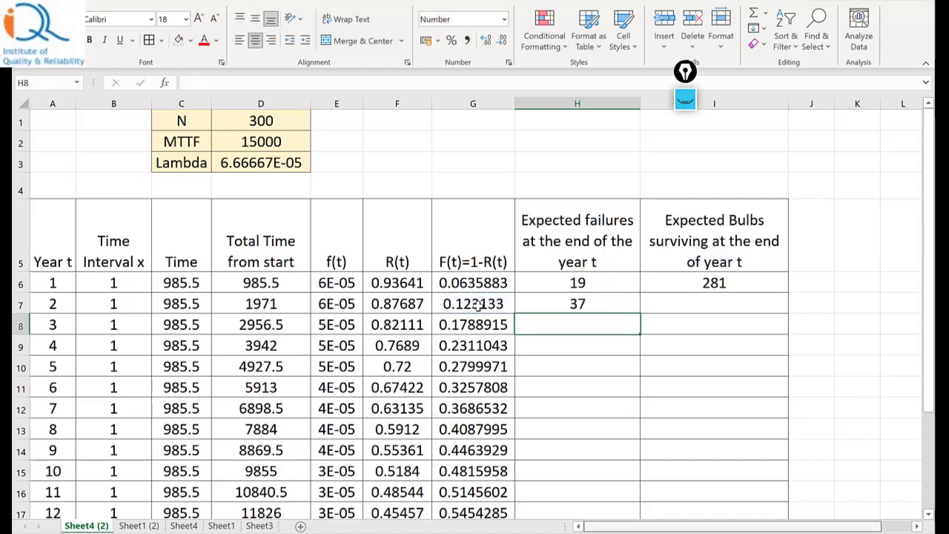
{"action": "left_click", "coordinate": [615, 303]}
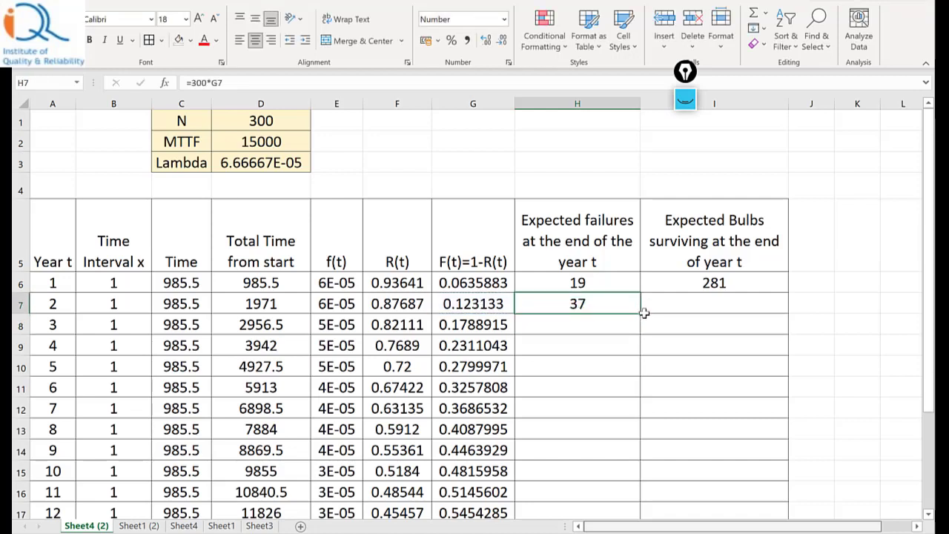
{"action": "double_click", "coordinate": [642, 313]}
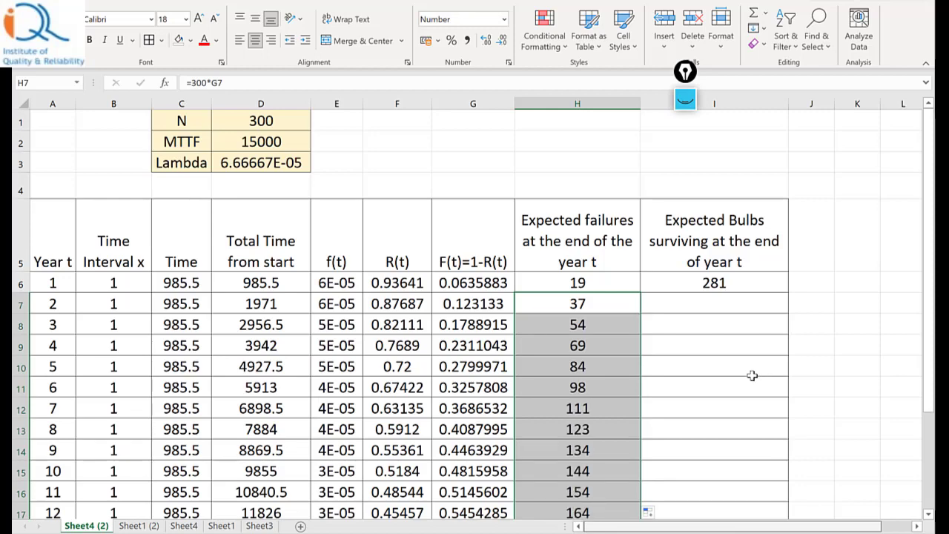
{"action": "scroll", "coordinate": [791, 379], "scroll_direction": "down", "scroll_amount": 3}
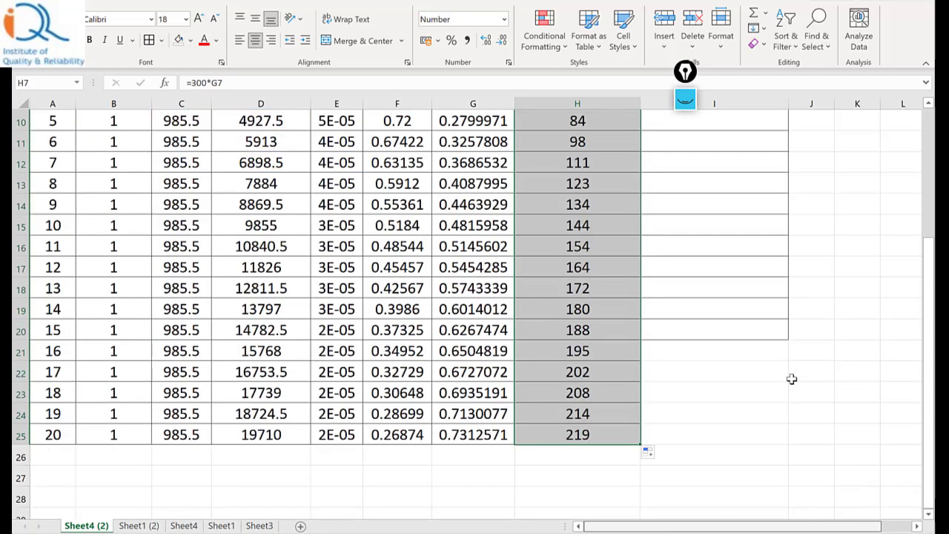
{"action": "scroll", "coordinate": [791, 379], "scroll_direction": "up", "scroll_amount": 3}
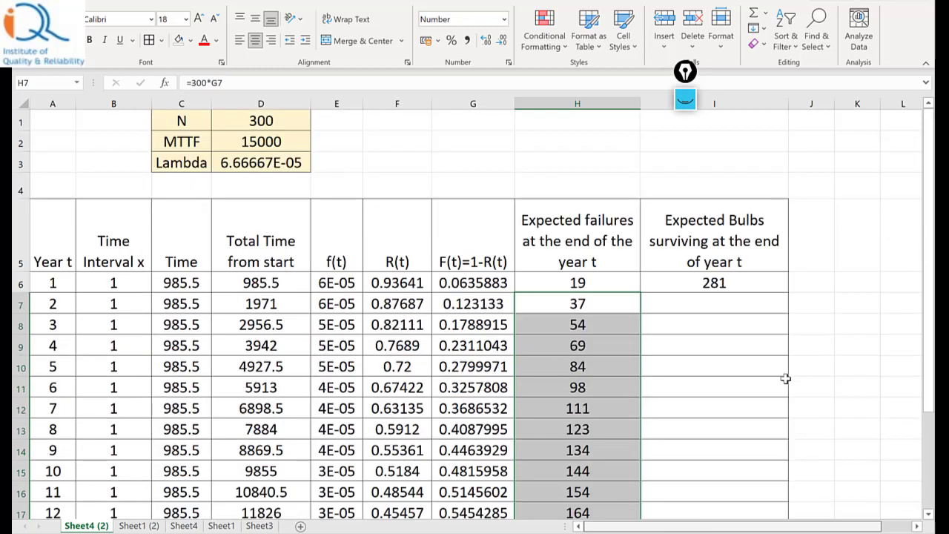
Fill the surviving bulbs formula from I6 down the column for the remaining years
{"action": "left_click", "coordinate": [756, 279]}
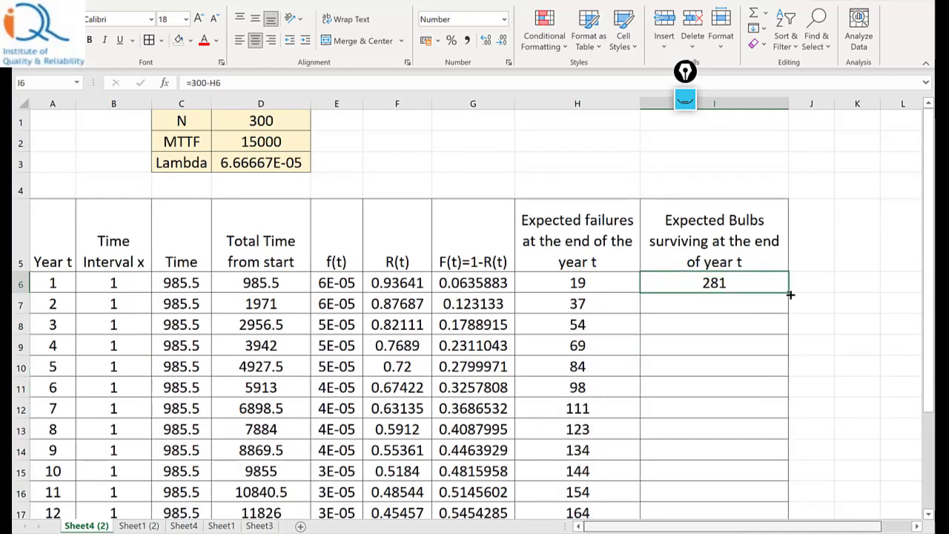
{"action": "double_click", "coordinate": [790, 294]}
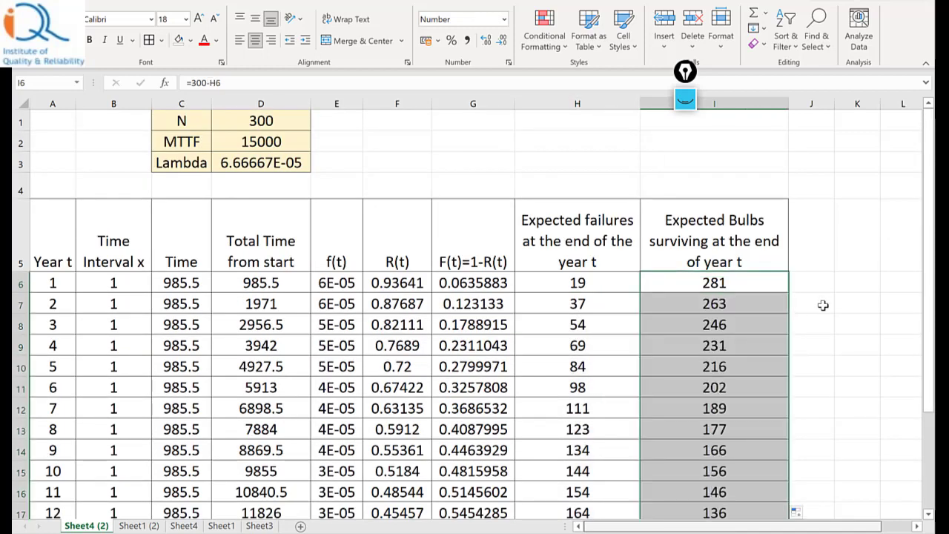
{"action": "scroll", "coordinate": [823, 305], "scroll_direction": "down", "scroll_amount": 3}
{"action": "scroll", "coordinate": [823, 305], "scroll_direction": "up", "scroll_amount": 3}
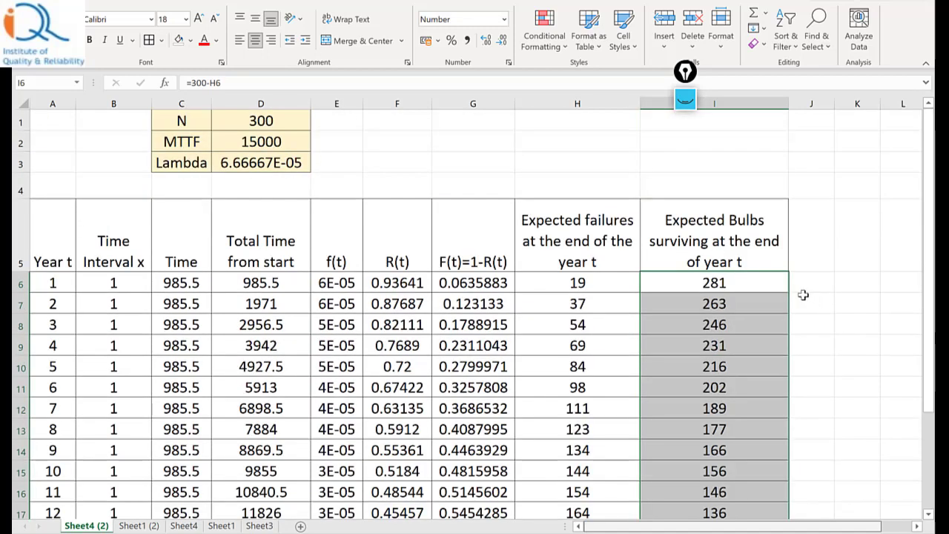
Insert a scatter chart with smooth lines and markers from the total time, f(t), R(t) and F(t) data in D5:G25
{"action": "left_click_drag", "start_coordinate": [282, 252], "coordinate": [472, 478]}
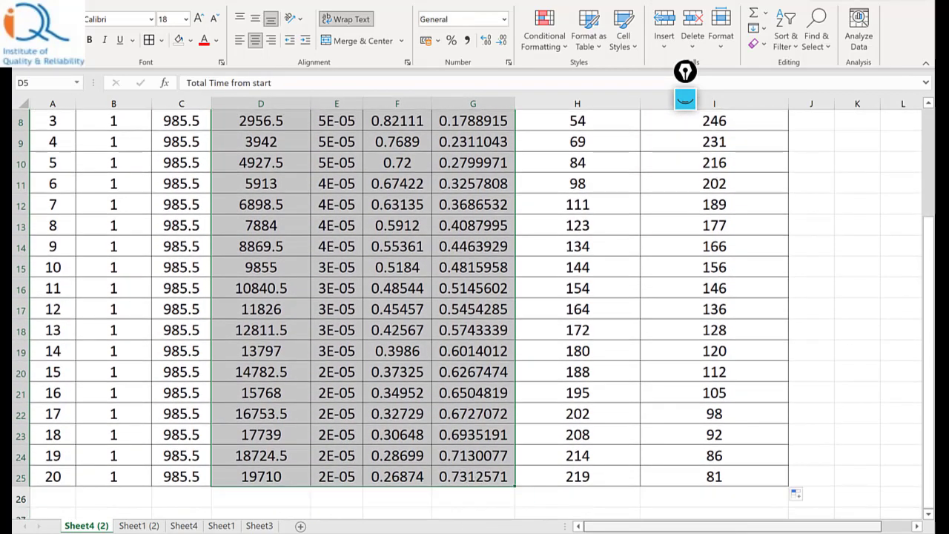
{"action": "left_click", "coordinate": [122, 2]}
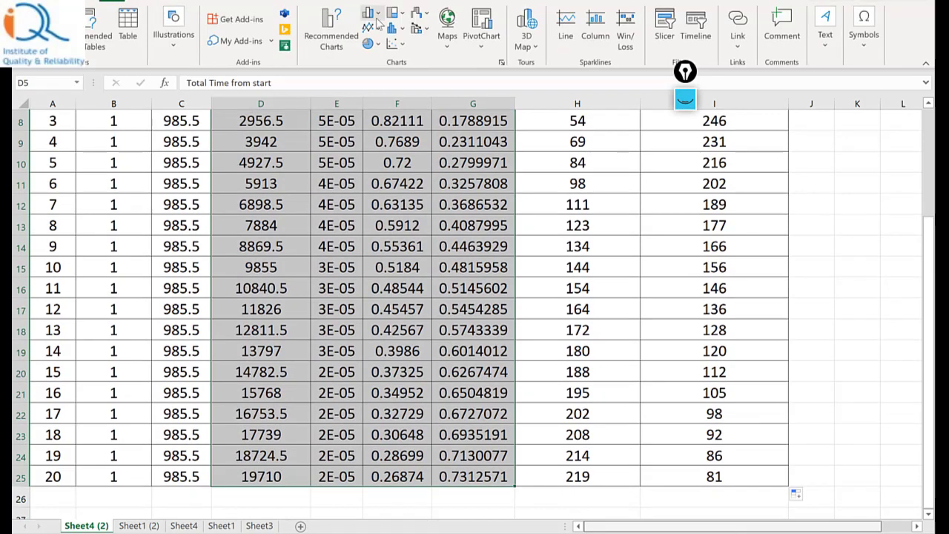
{"action": "left_click", "coordinate": [398, 45]}
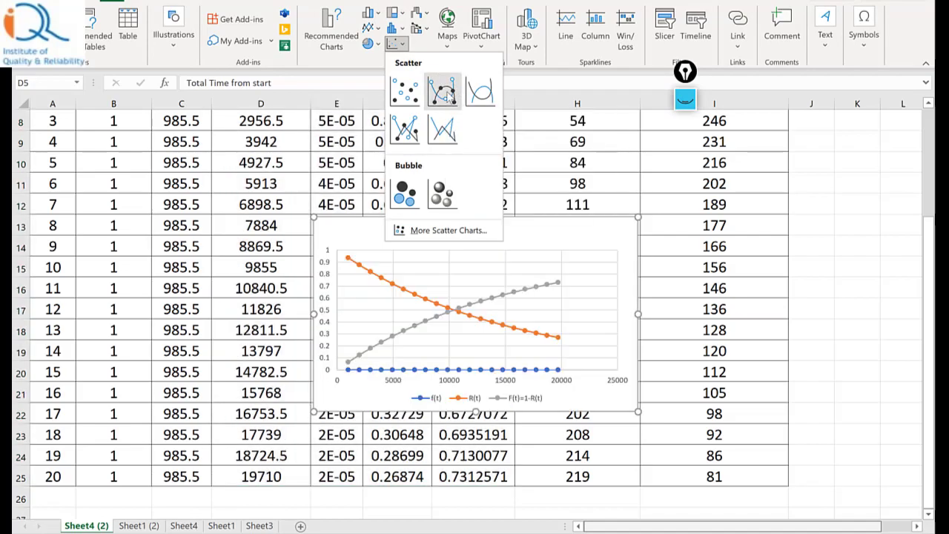
{"action": "left_click", "coordinate": [445, 93]}
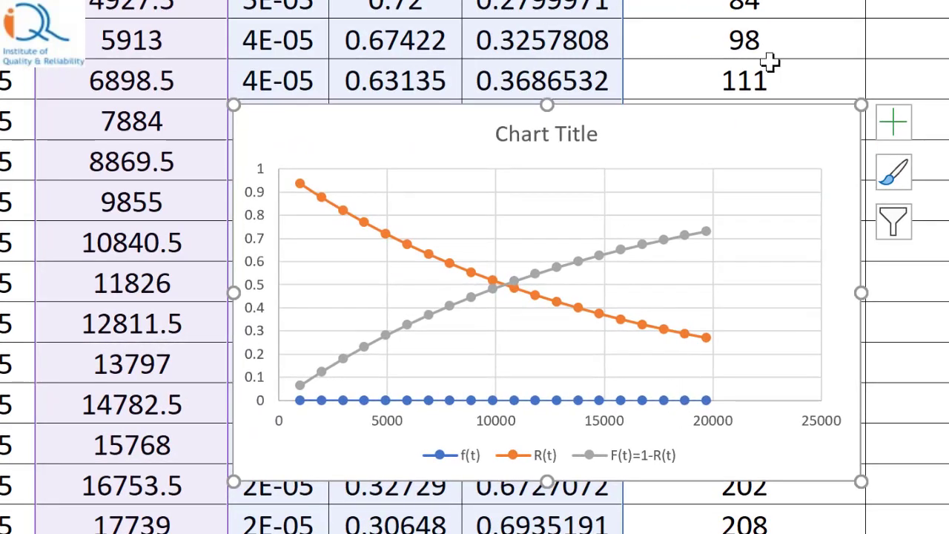
Make the combined f(t), R(t) and F(t) chart taller and move it over columns H and I, clear of the plotted data columns
{"action": "left_click_drag", "start_coordinate": [546, 104], "coordinate": [546, 0]}
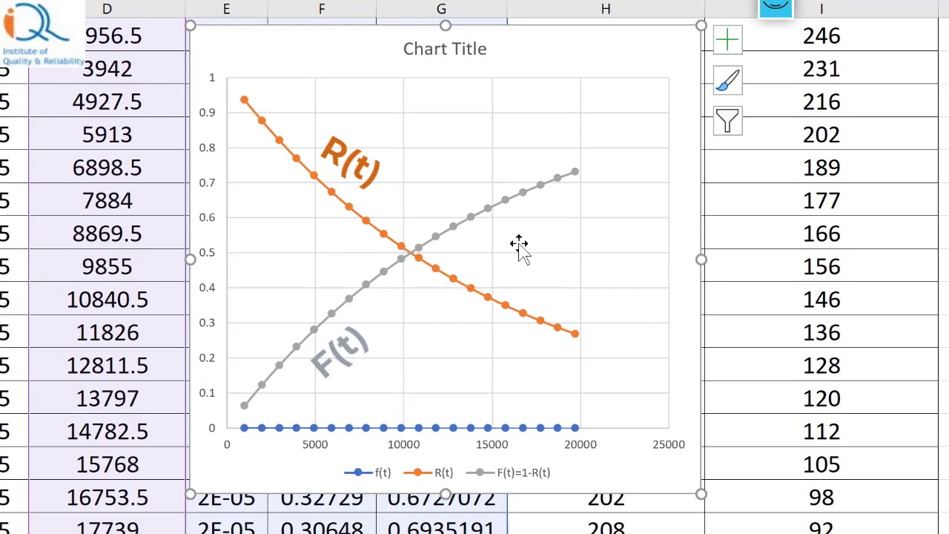
{"action": "mouse_move", "coordinate": [491, 307]}
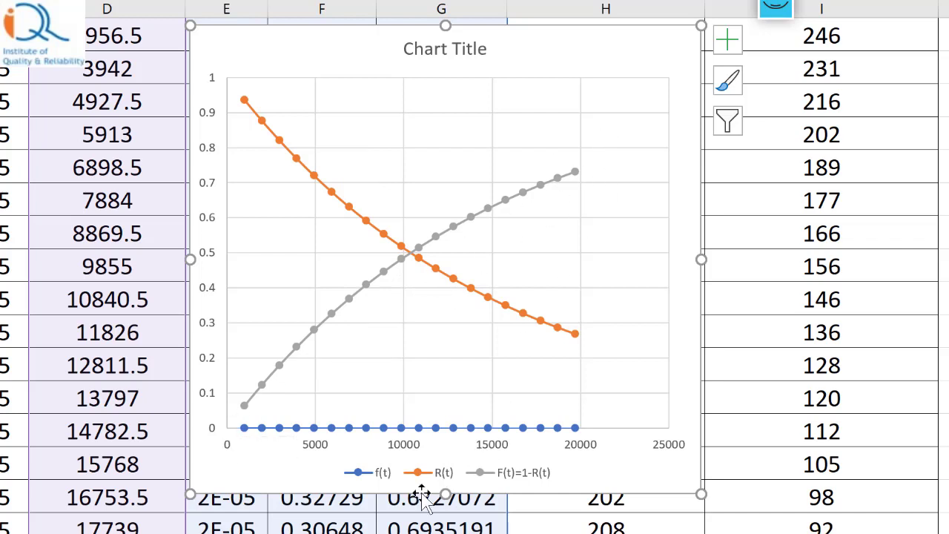
{"action": "left_click_drag", "start_coordinate": [662, 52], "coordinate": [948, 68]}
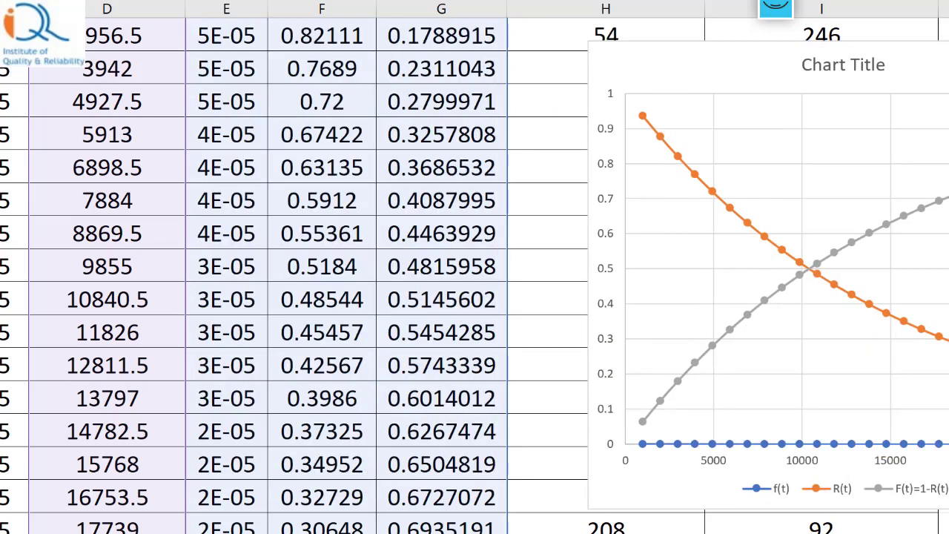
{"action": "left_click", "coordinate": [547, 233]}
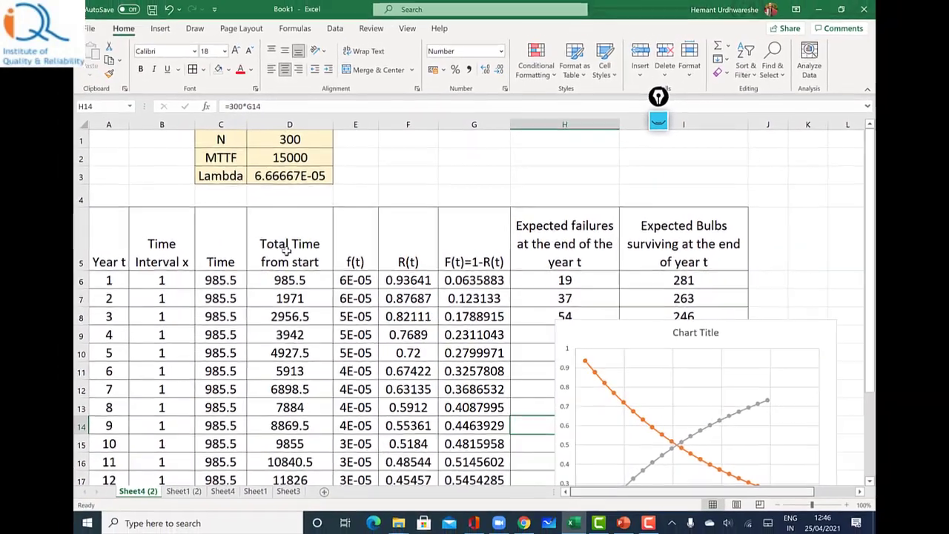
Insert a scatter chart with lines and markers from the total time and f(t) data in D5:E25
{"action": "left_click_drag", "start_coordinate": [186, 242], "coordinate": [309, 533]}
{"action": "left_click_drag", "start_coordinate": [309, 482], "coordinate": [304, 467]}
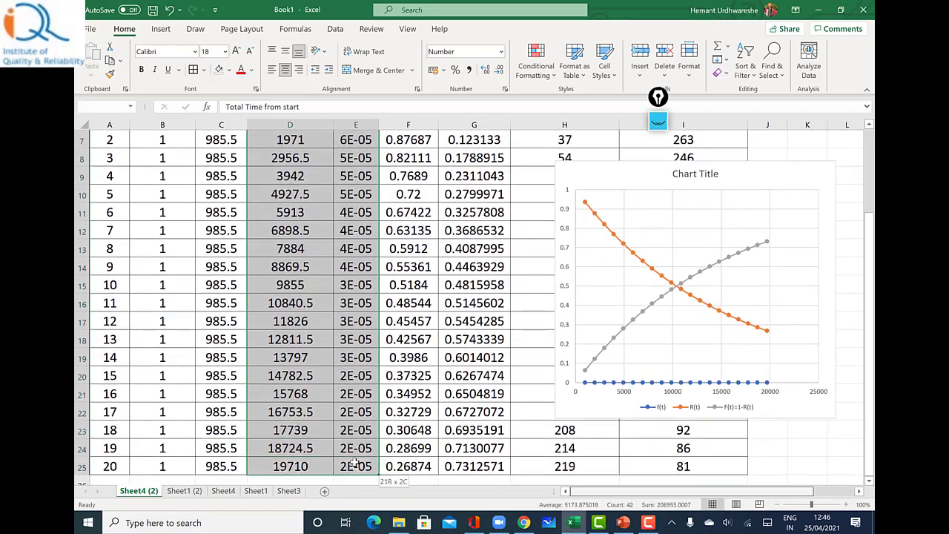
{"action": "left_click", "coordinate": [161, 30]}
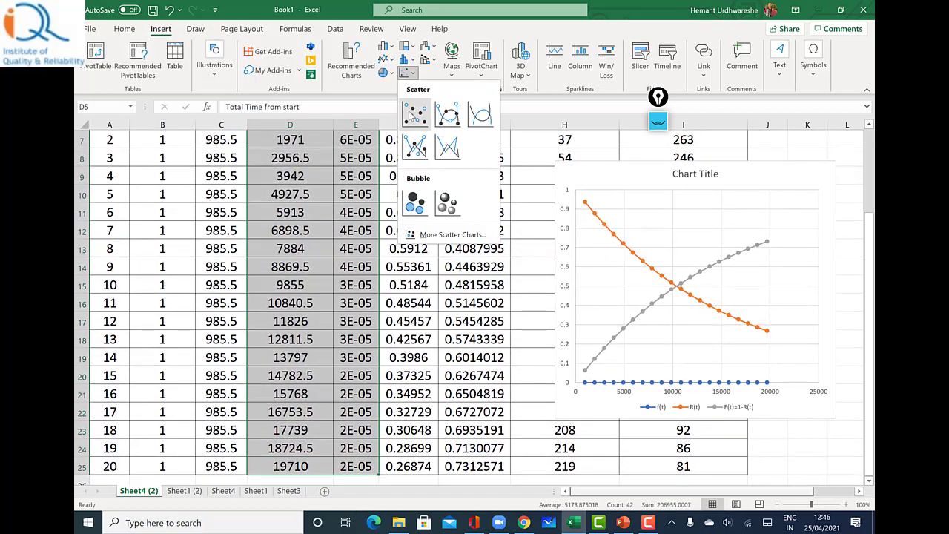
{"action": "key", "text": "Escape"}
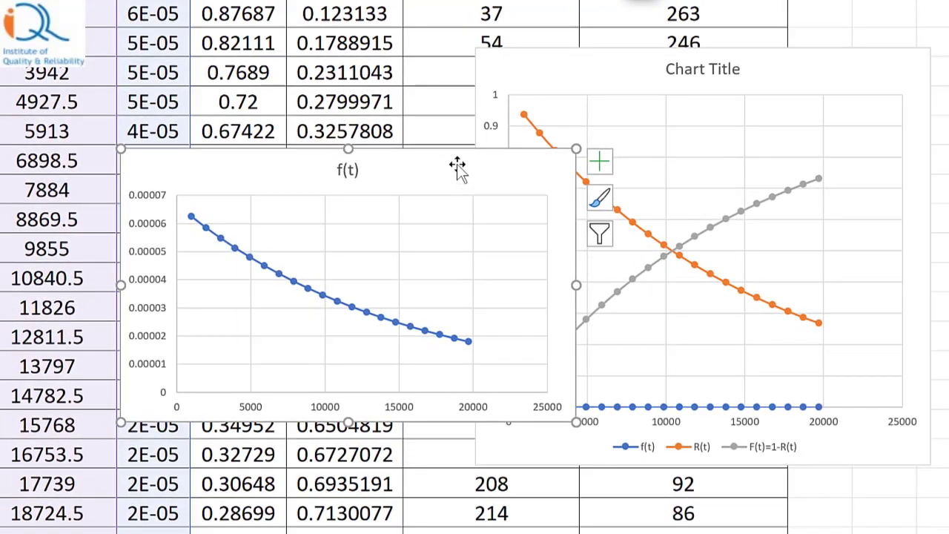
Move the f(t) chart beside the combined chart and enlarge it to a similar height
{"action": "left_click_drag", "start_coordinate": [457, 168], "coordinate": [334, 70]}
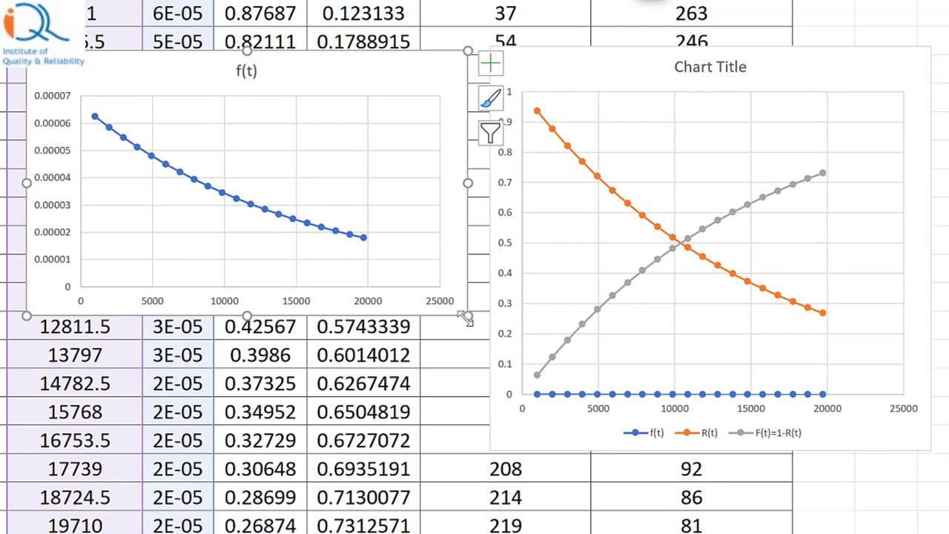
{"action": "left_click_drag", "start_coordinate": [467, 317], "coordinate": [485, 441]}
{"action": "left_click", "coordinate": [898, 472]}
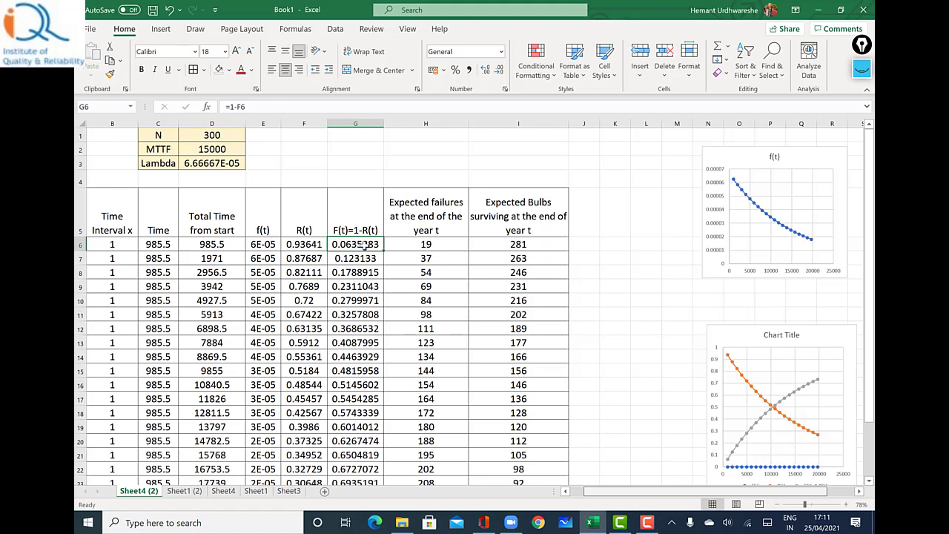
Insert a blank column between R(t) and F(t) and head it "lambda" in G5
{"action": "key", "text": "alt+i"}
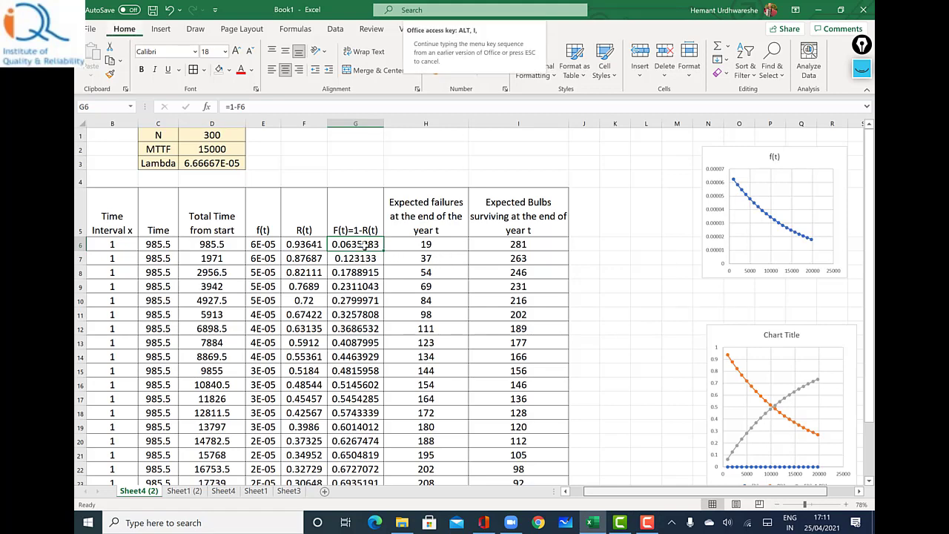
{"action": "key", "text": "c"}
{"action": "left_click", "coordinate": [361, 225]}
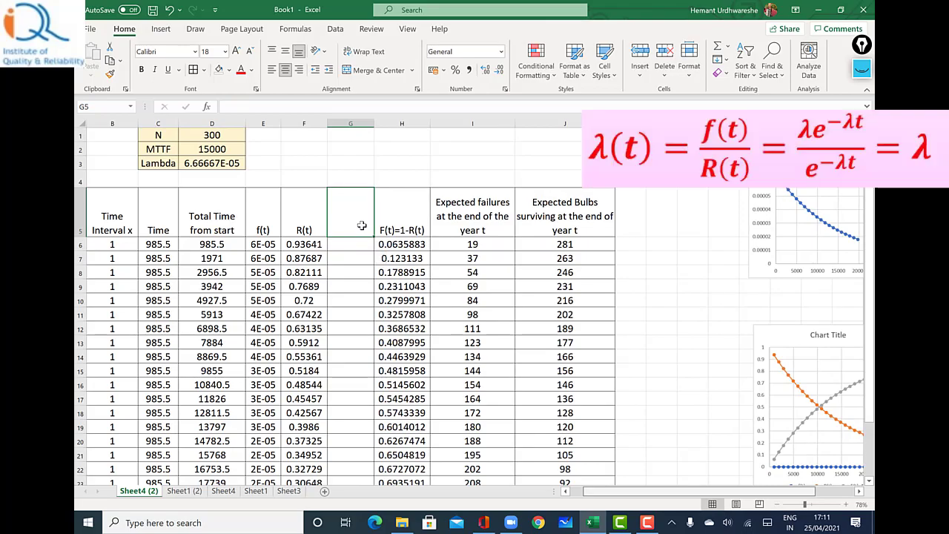
{"action": "type", "text": "lambda"}
{"action": "key", "text": "Return"}
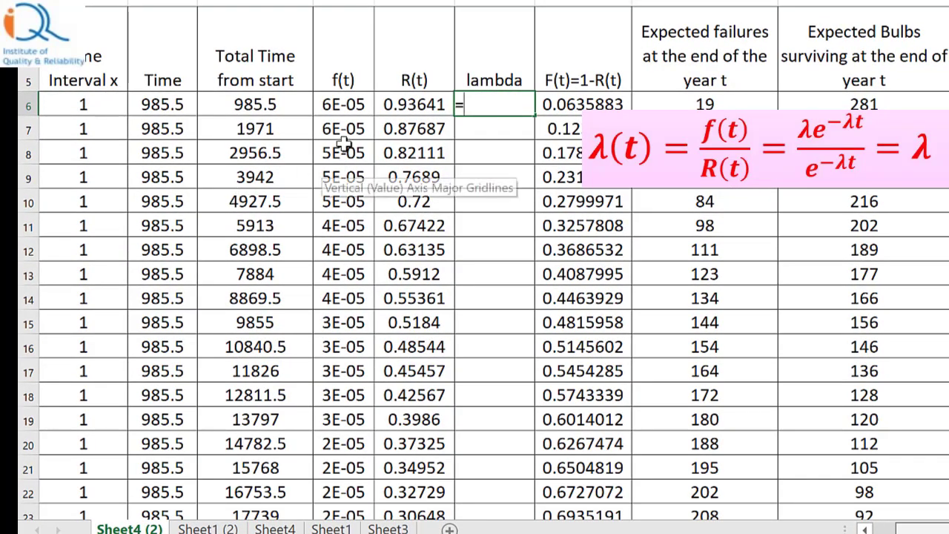
Calculate lambda in G6 as f(t) divided by R(t) with =E6/F6 and fill the formula down to row 25
{"action": "type", "text": "="}
{"action": "left_click", "coordinate": [355, 104]}
{"action": "type", "text": "/"}
{"action": "left_click", "coordinate": [405, 106]}
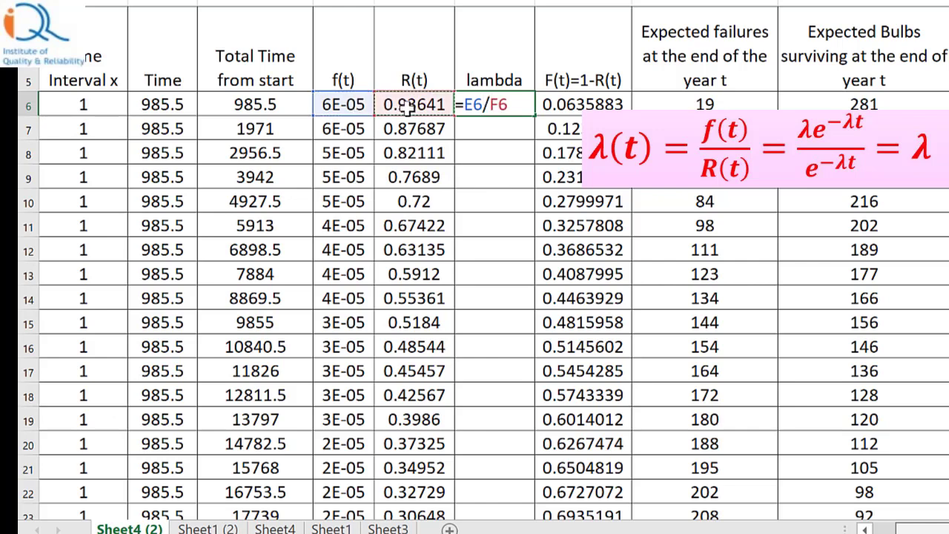
{"action": "key", "text": "Return"}
{"action": "left_click", "coordinate": [511, 110]}
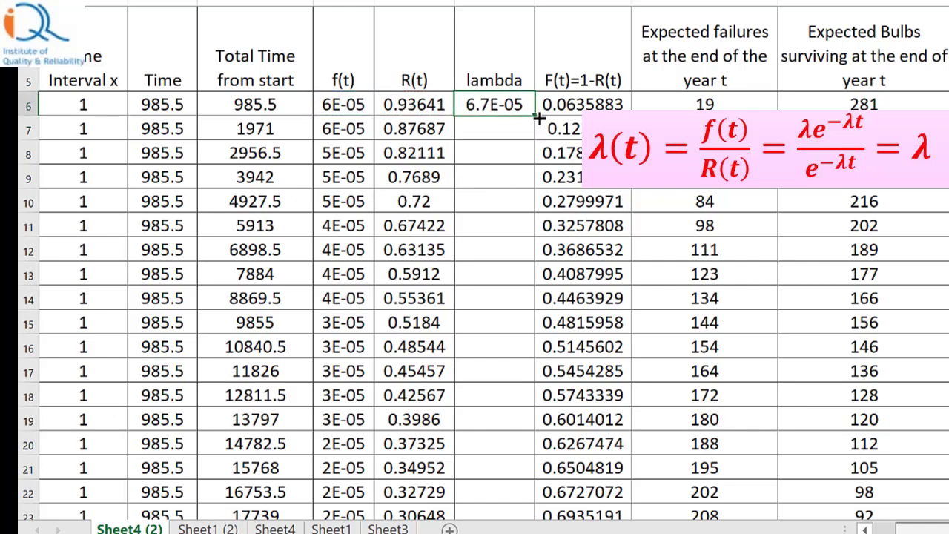
{"action": "double_click", "coordinate": [535, 117]}
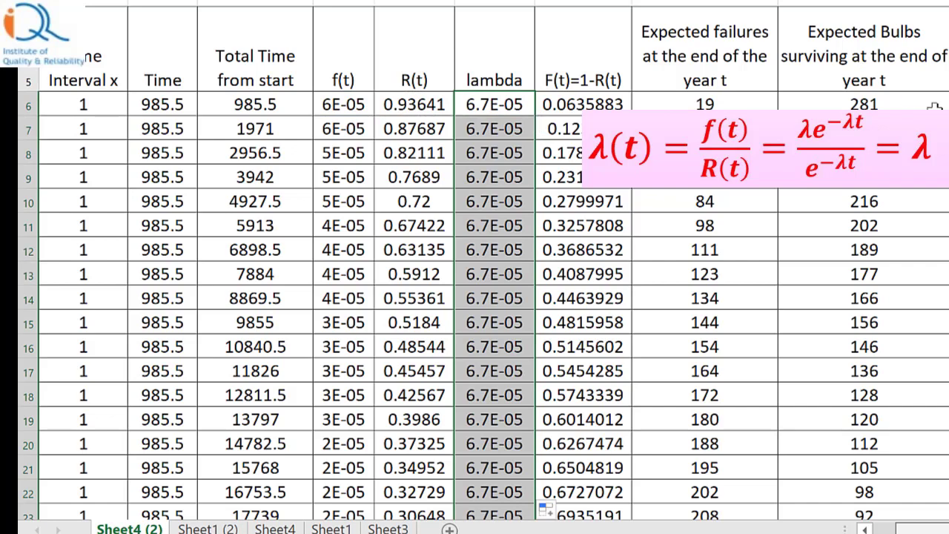
{"action": "scroll", "coordinate": [482, 296], "scroll_direction": "down", "scroll_amount": 4}
{"action": "scroll", "coordinate": [482, 297], "scroll_direction": "up", "scroll_amount": 4}
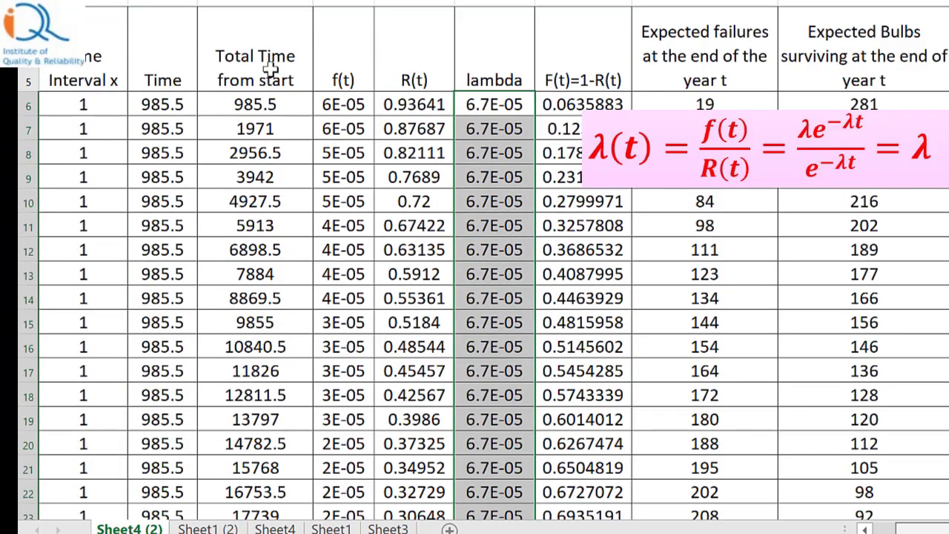
Insert a scatter chart with lines and markers from the total time in D5:D25 and lambda in G5:G25
{"action": "left_click_drag", "start_coordinate": [255, 104], "coordinate": [262, 374]}
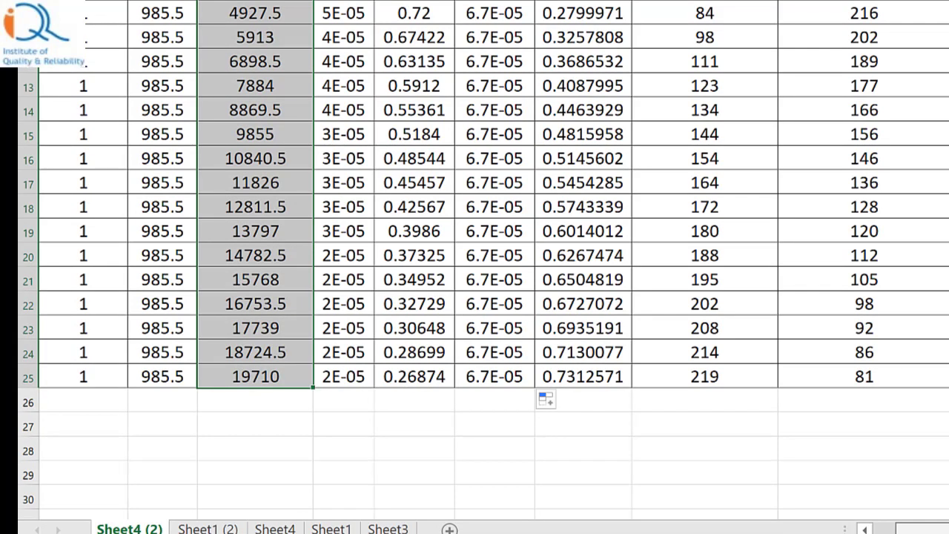
{"action": "scroll", "coordinate": [475, 267], "scroll_direction": "up", "scroll_amount": 3}
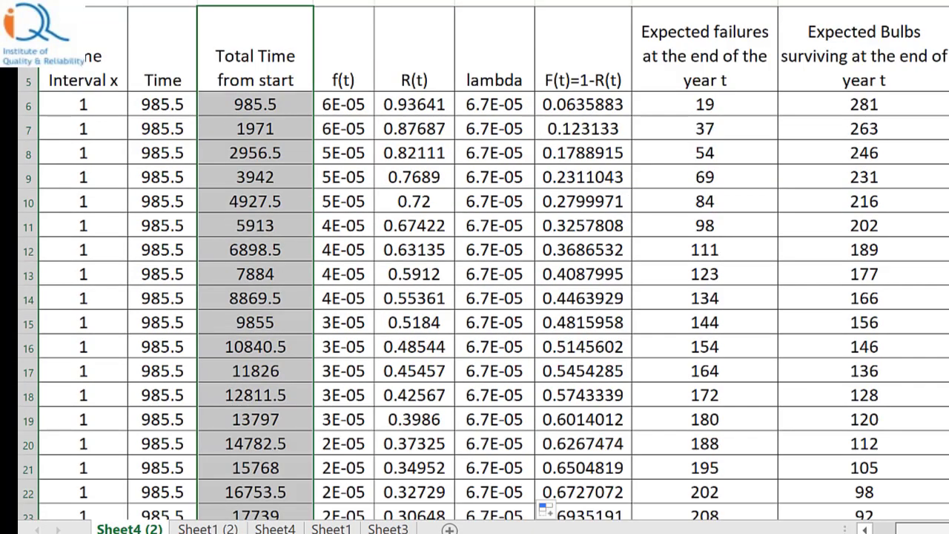
{"action": "left_click_drag", "start_coordinate": [502, 104], "coordinate": [492, 373]}
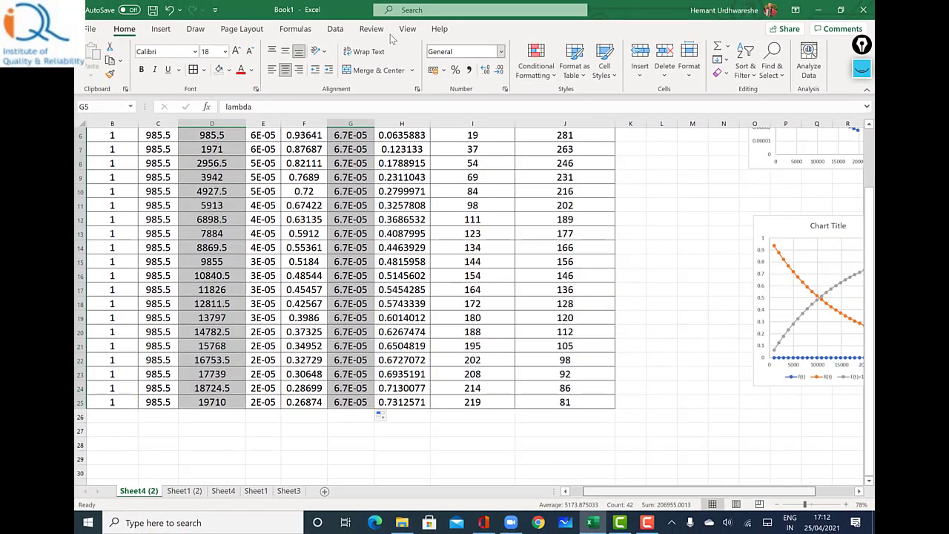
{"action": "left_click", "coordinate": [162, 30]}
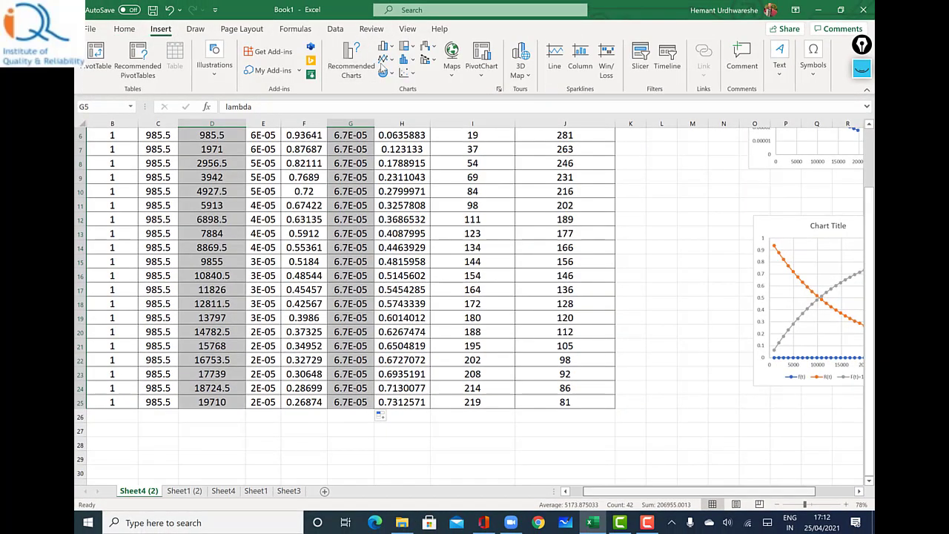
{"action": "left_click", "coordinate": [412, 73]}
{"action": "left_click", "coordinate": [448, 114]}
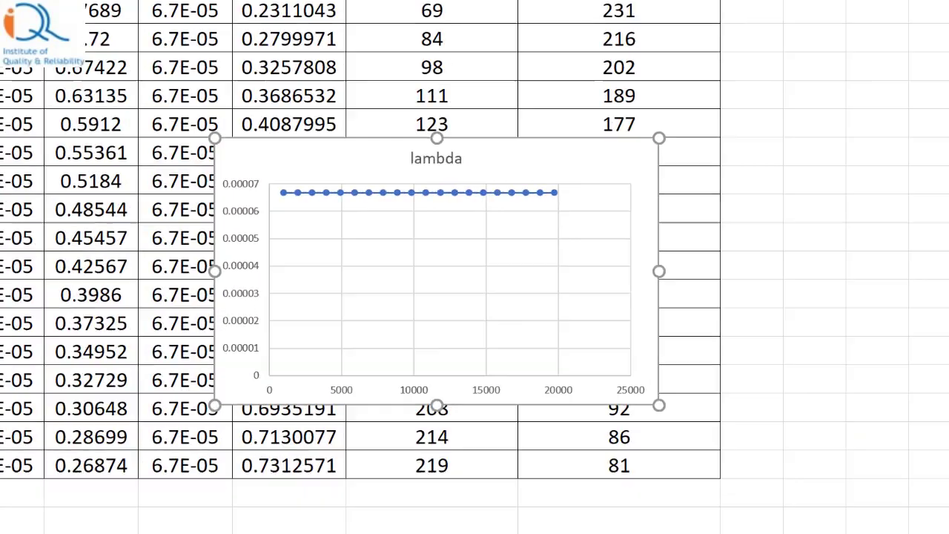